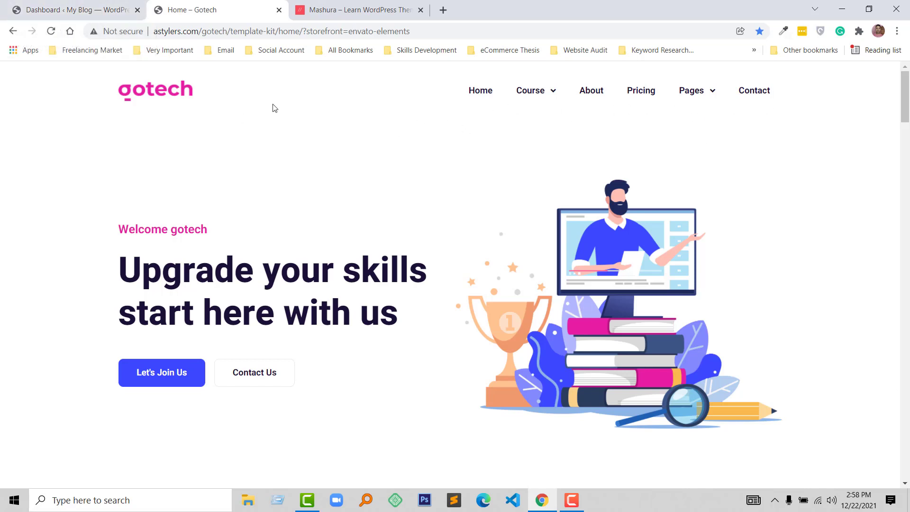
Switch to the WordPress dashboard, open the list of all pages and review which Masteriyo pages already exist.
{"action": "left_click", "coordinate": [76, 9]}
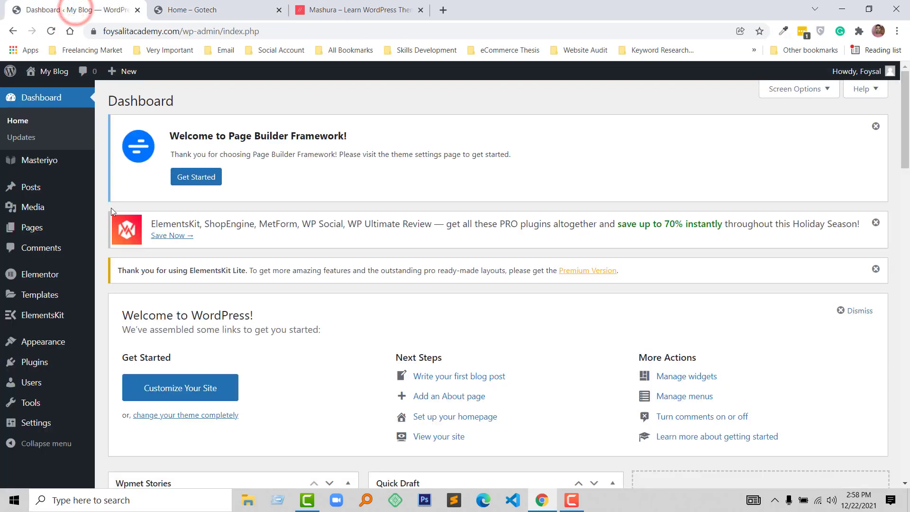
{"action": "mouse_move", "coordinate": [133, 231]}
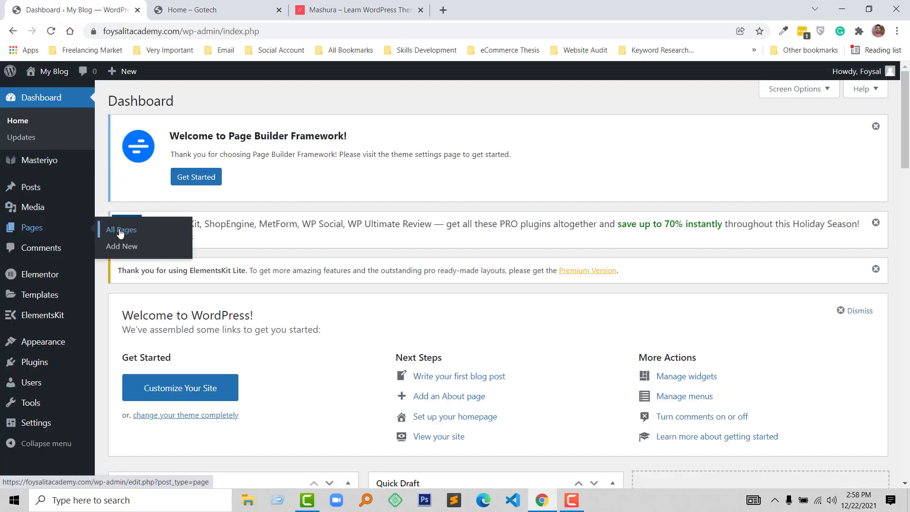
{"action": "left_click", "coordinate": [40, 232]}
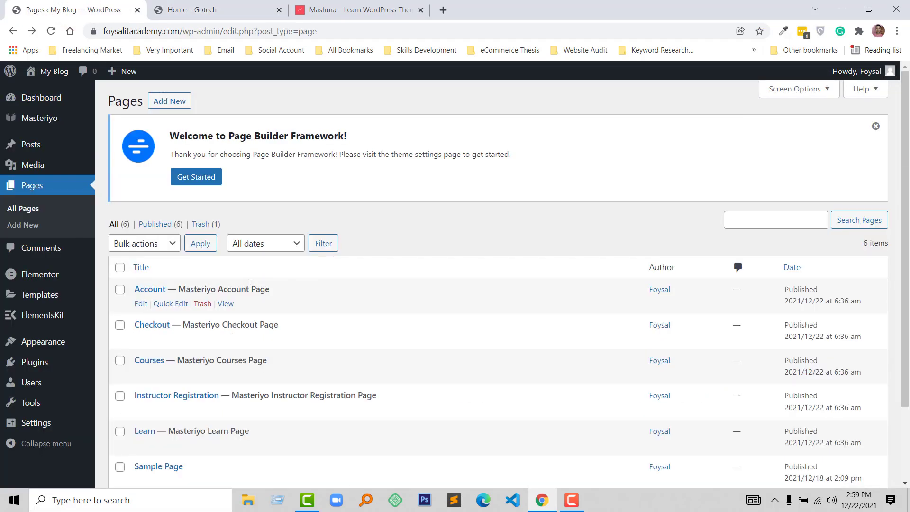
{"action": "scroll", "coordinate": [276, 286], "scroll_direction": "down", "scroll_amount": 2}
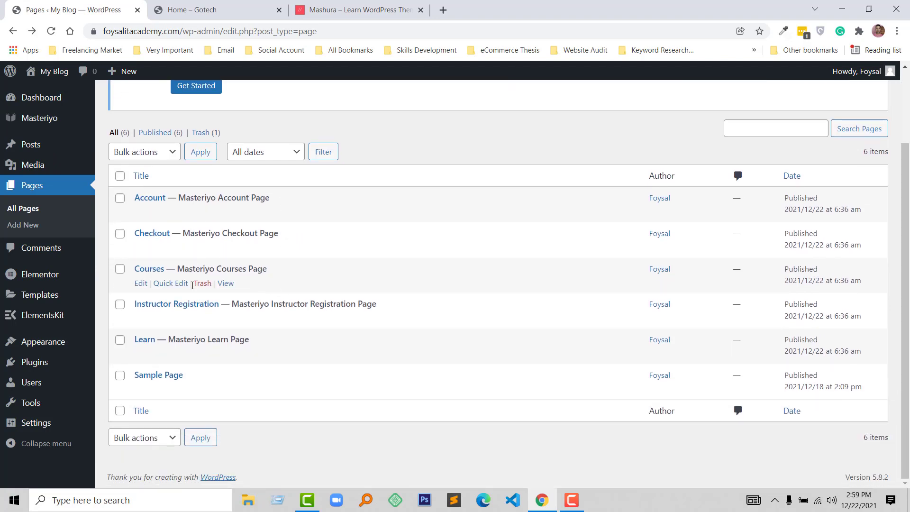
{"action": "scroll", "coordinate": [213, 315], "scroll_direction": "up", "scroll_amount": 1}
{"action": "scroll", "coordinate": [219, 332], "scroll_direction": "down", "scroll_amount": 1}
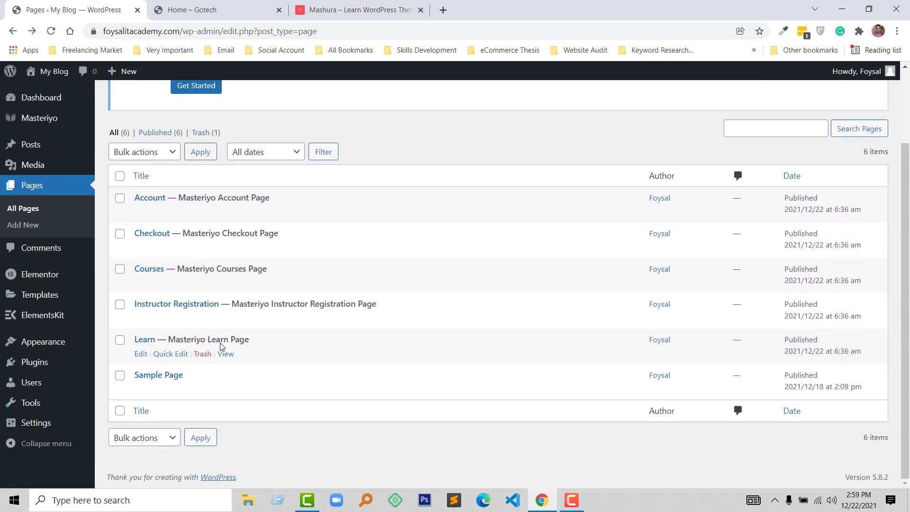
{"action": "scroll", "coordinate": [215, 319], "scroll_direction": "up", "scroll_amount": 1}
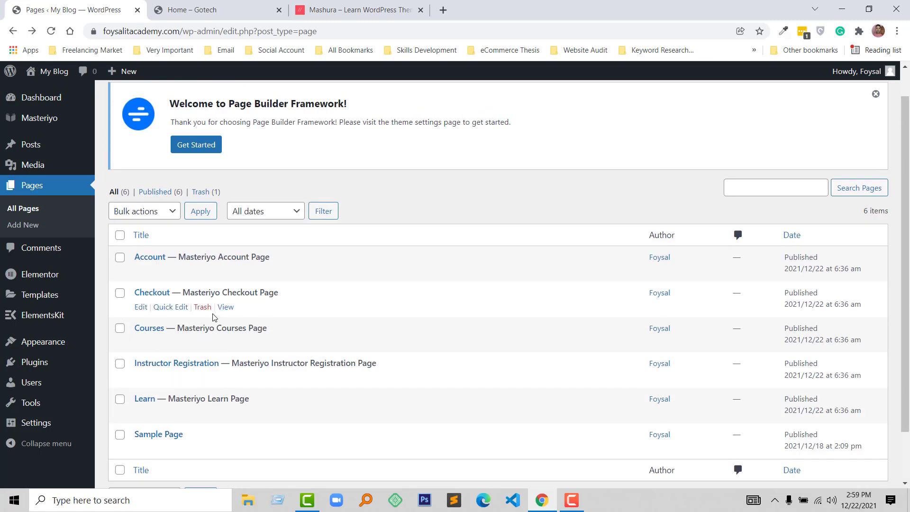
{"action": "scroll", "coordinate": [212, 307], "scroll_direction": "up", "scroll_amount": 1}
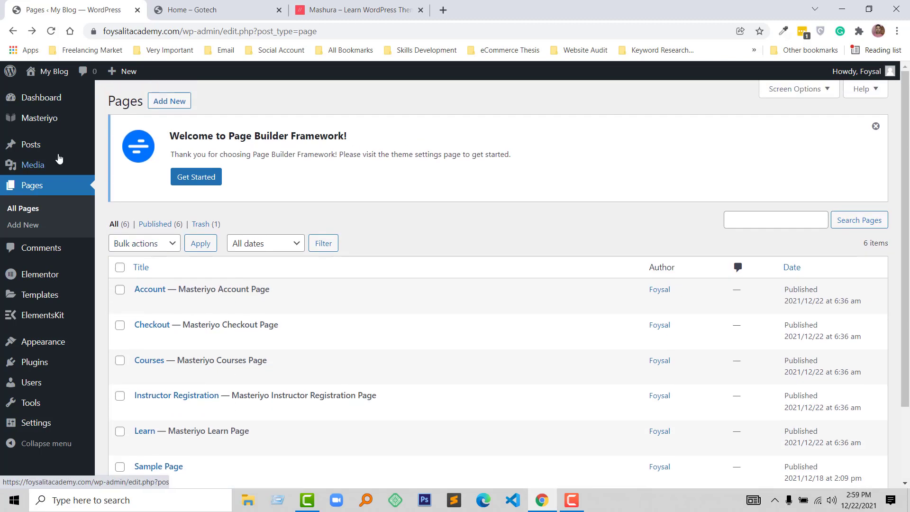
{"action": "mouse_move", "coordinate": [61, 121]}
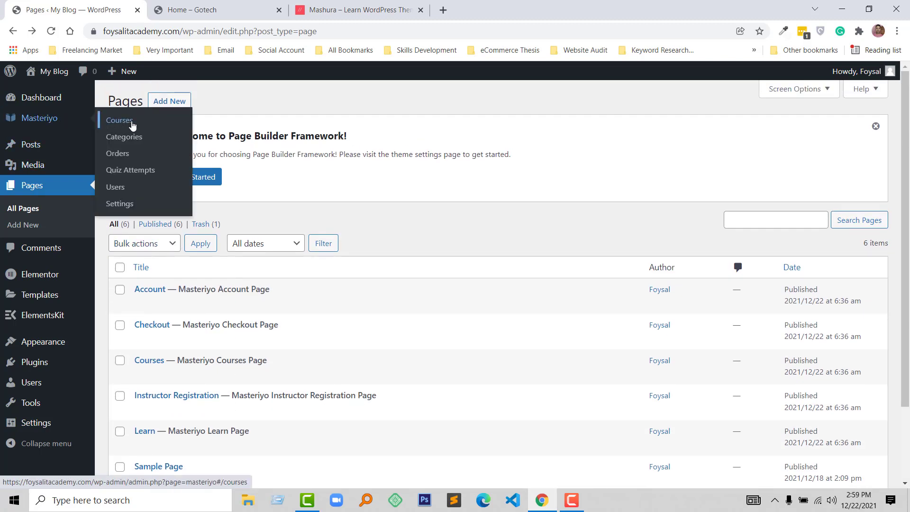
{"action": "scroll", "coordinate": [216, 325], "scroll_direction": "down", "scroll_amount": 2}
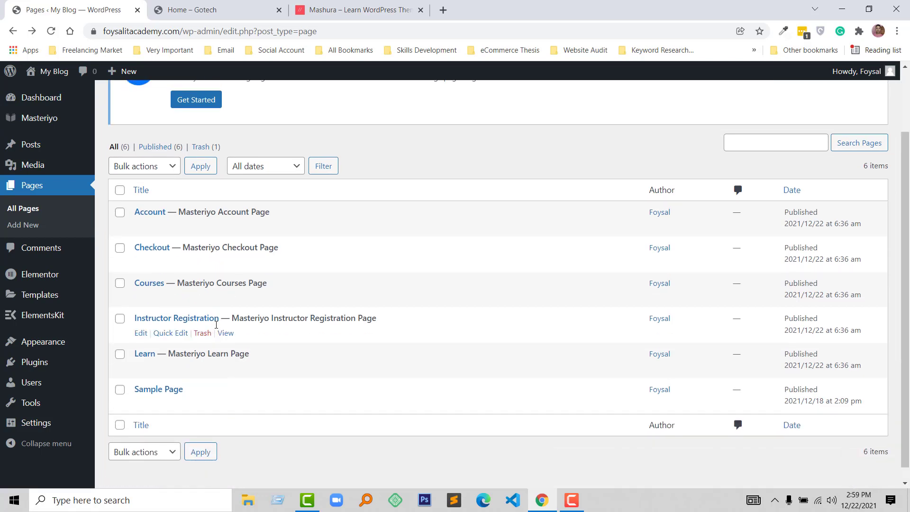
{"action": "scroll", "coordinate": [216, 325], "scroll_direction": "up", "scroll_amount": 2}
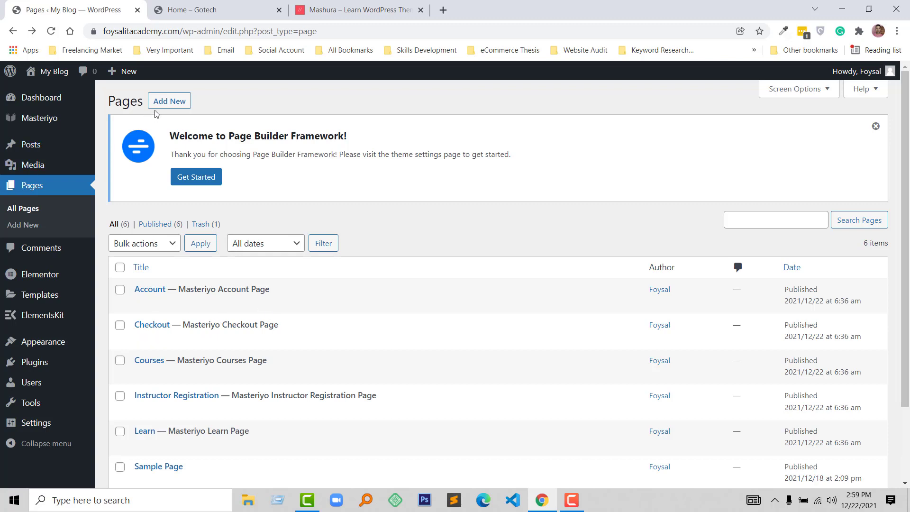
Create a new page titled "Home", publish it and return to the pages list.
{"action": "left_click", "coordinate": [167, 101]}
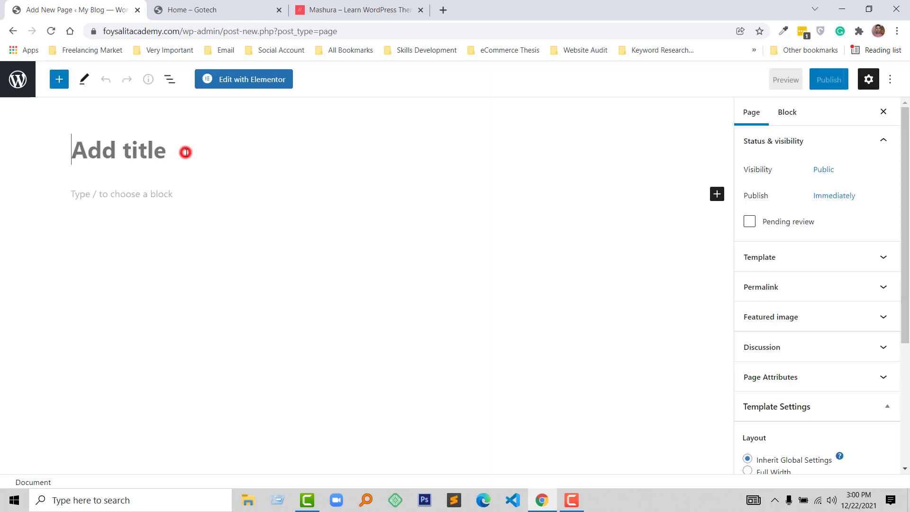
{"action": "left_click", "coordinate": [185, 152]}
{"action": "type", "text": "Home"}
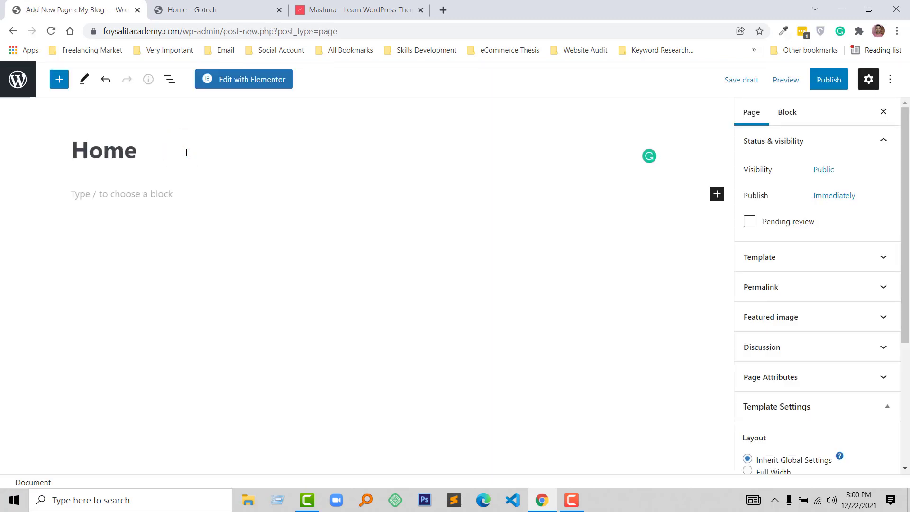
{"action": "left_click", "coordinate": [822, 83]}
{"action": "left_click", "coordinate": [816, 83]}
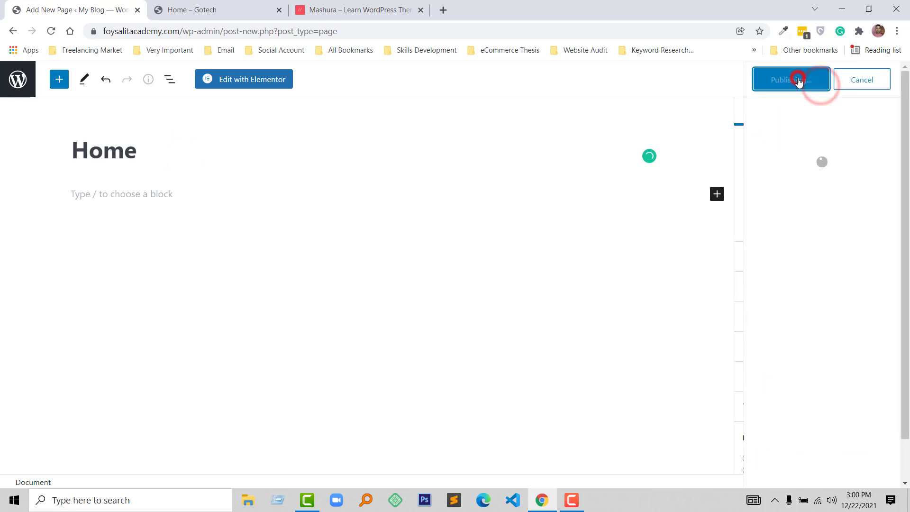
{"action": "left_click", "coordinate": [19, 79]}
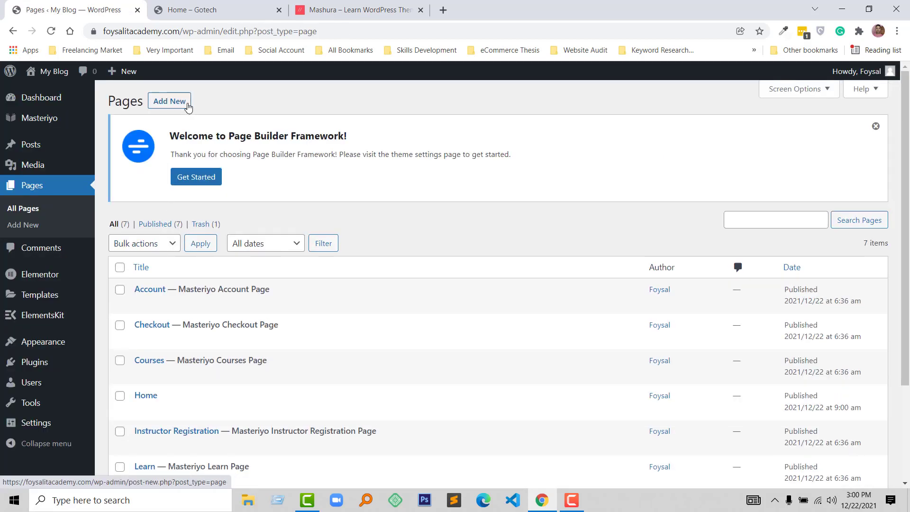
Add another page titled "Contact", publish it and return to the pages list.
{"action": "left_click", "coordinate": [178, 101]}
{"action": "type", "text": "Contact"}
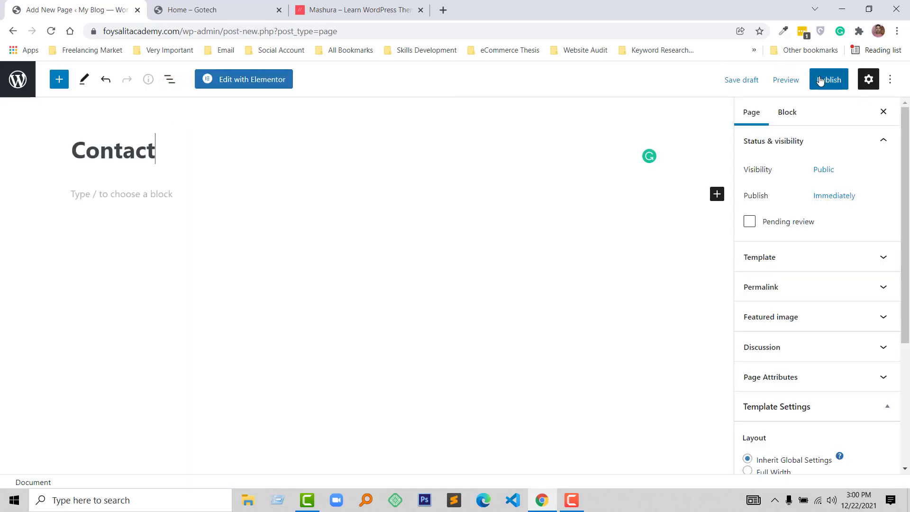
{"action": "left_click", "coordinate": [823, 81]}
{"action": "left_click", "coordinate": [806, 78]}
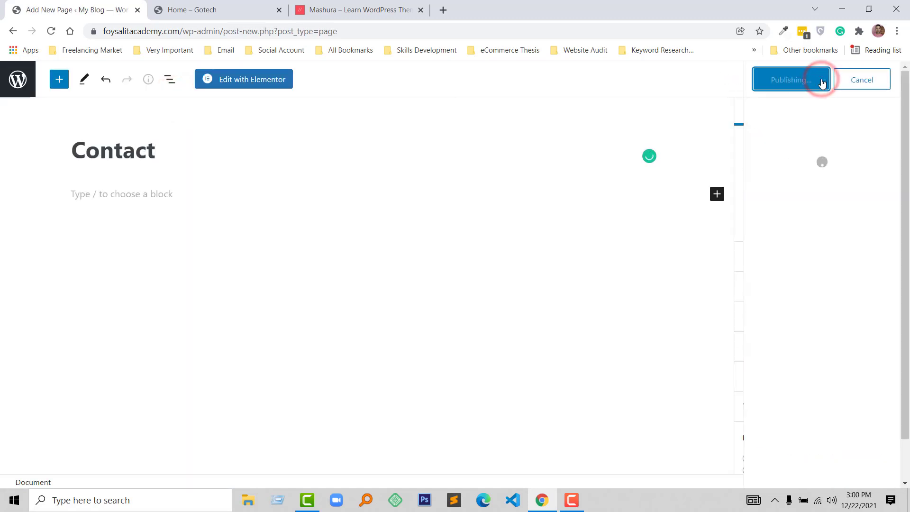
{"action": "left_click", "coordinate": [8, 86]}
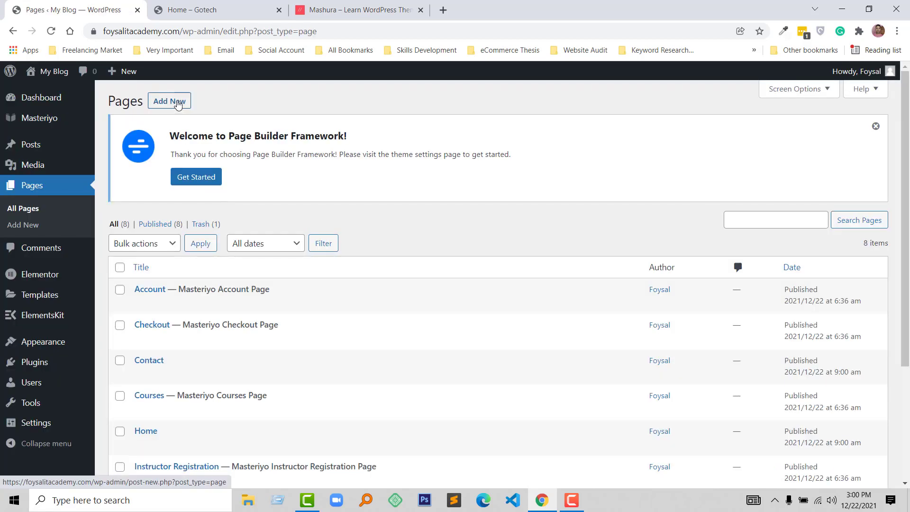
Add a new page titled "Blog" in a separate browser tab and publish it.
{"action": "left_click", "coordinate": [179, 105]}
{"action": "left_click", "coordinate": [163, 153]}
{"action": "type", "text": "Blog"}
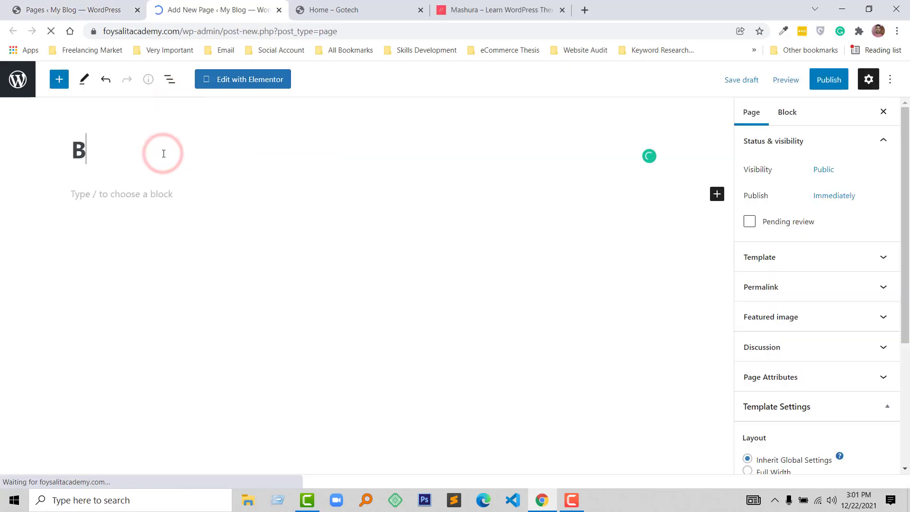
{"action": "left_click", "coordinate": [829, 80]}
{"action": "left_click", "coordinate": [792, 80]}
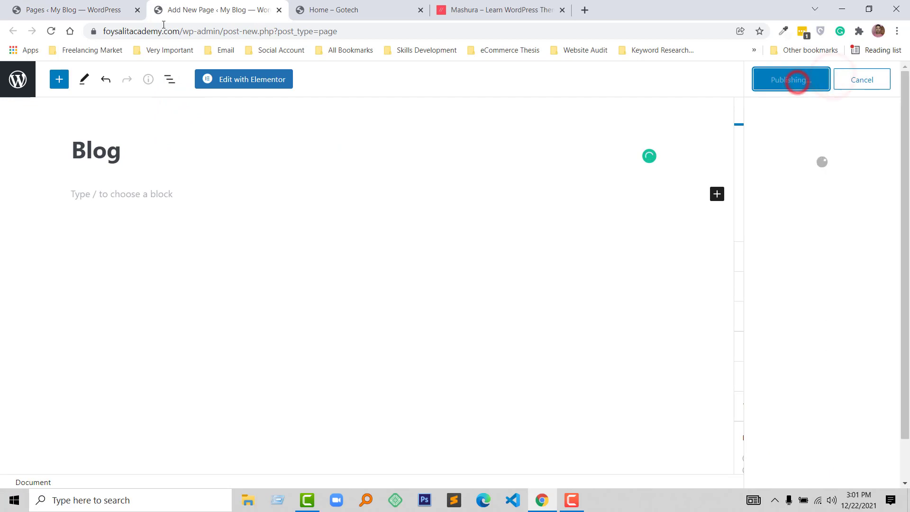
Quick-edit the Sample Page so its title and slug are "About", update it, and close the Blog page's editor tab.
{"action": "left_click", "coordinate": [37, 8]}
{"action": "scroll", "coordinate": [283, 263], "scroll_direction": "down", "scroll_amount": 4}
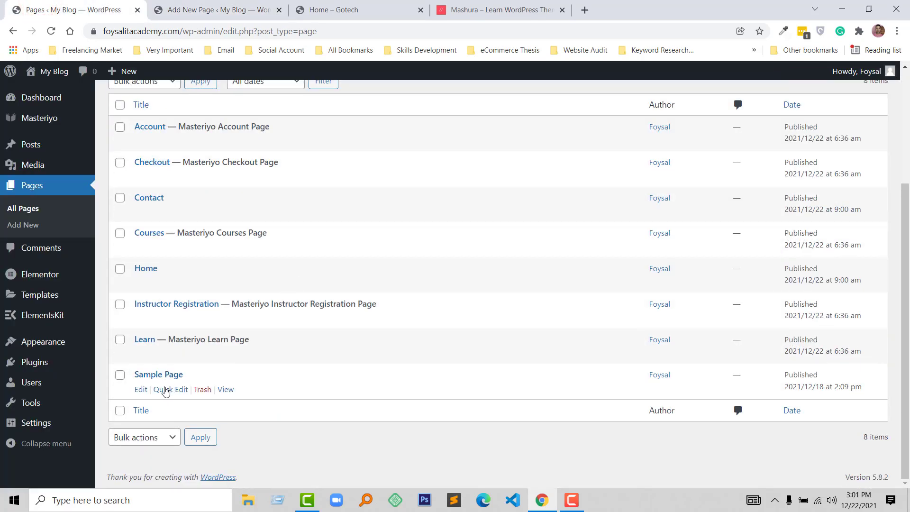
{"action": "left_click", "coordinate": [166, 389]}
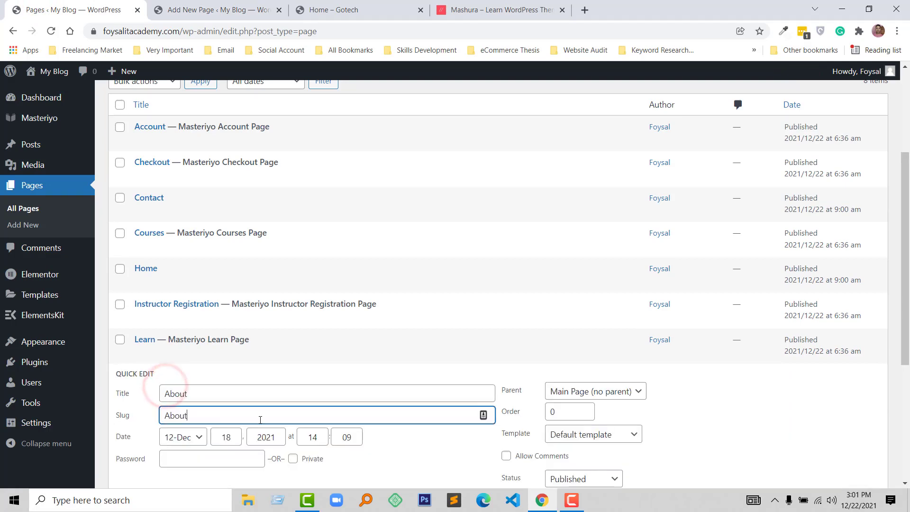
{"action": "scroll", "coordinate": [277, 428], "scroll_direction": "down", "scroll_amount": 3}
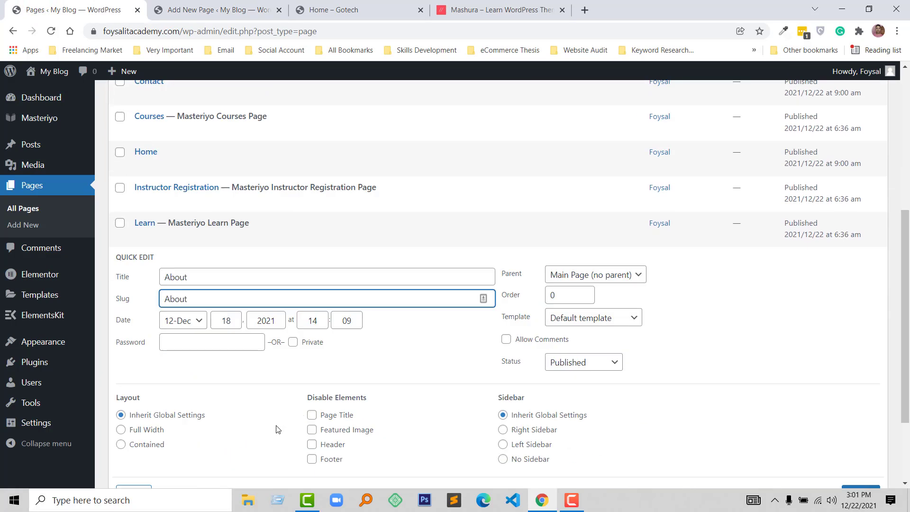
{"action": "scroll", "coordinate": [555, 458], "scroll_direction": "down", "scroll_amount": 2}
{"action": "left_click", "coordinate": [861, 382]}
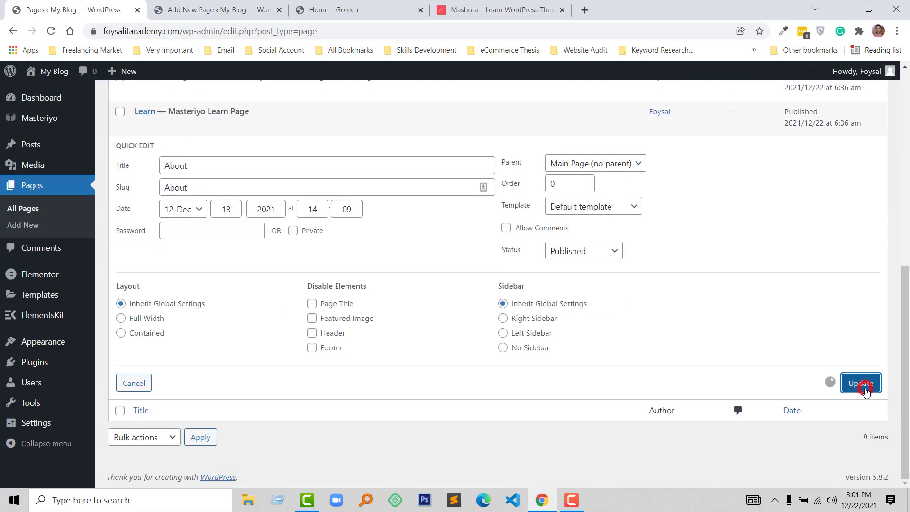
{"action": "left_click", "coordinate": [229, 4]}
{"action": "left_click", "coordinate": [279, 9]}
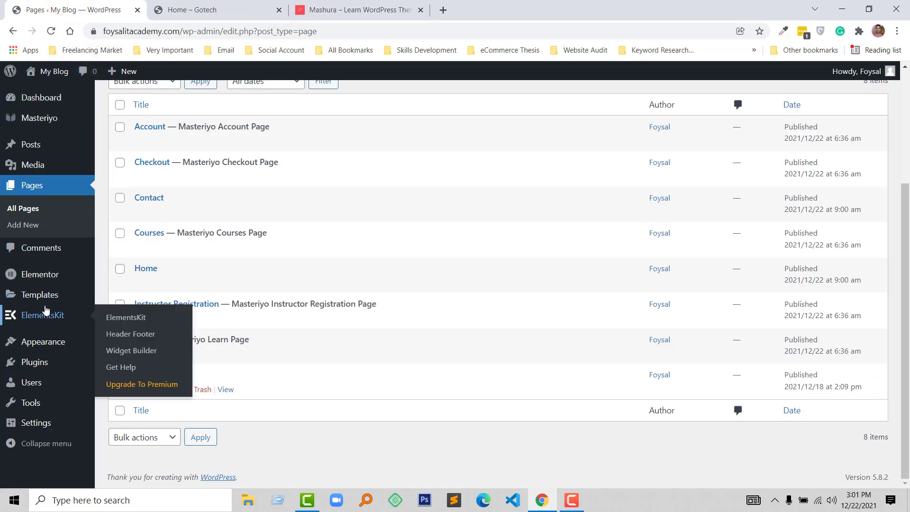
Create a new navigation menu named "Main Manu" in the site's appearance settings.
{"action": "mouse_move", "coordinate": [44, 346]}
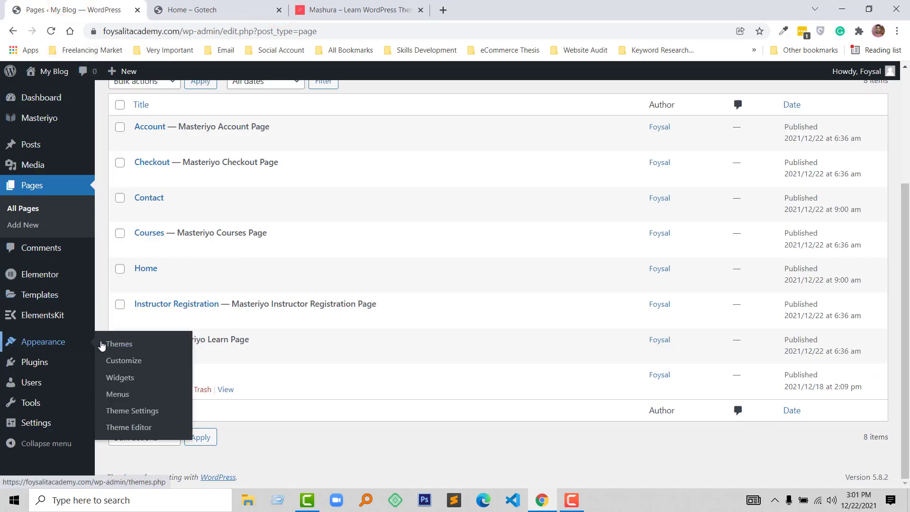
{"action": "left_click", "coordinate": [114, 395]}
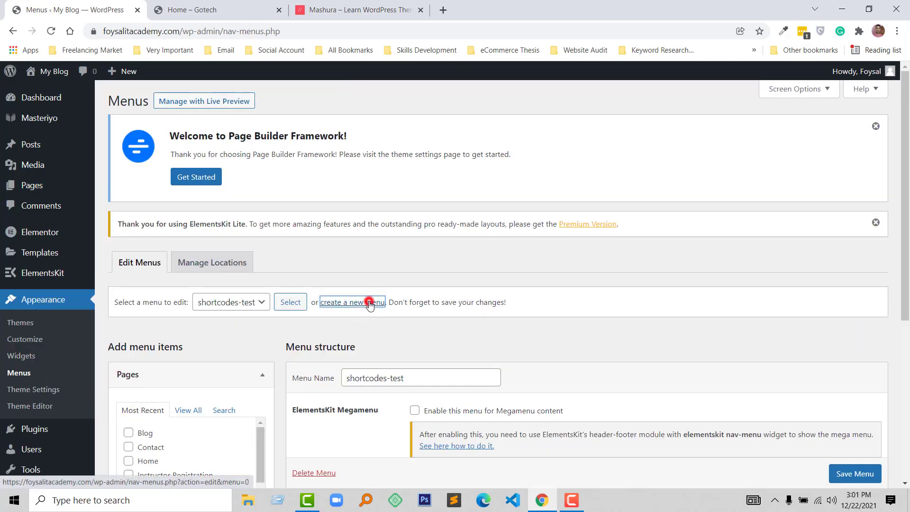
{"action": "left_click", "coordinate": [367, 304]}
{"action": "left_click", "coordinate": [375, 251]}
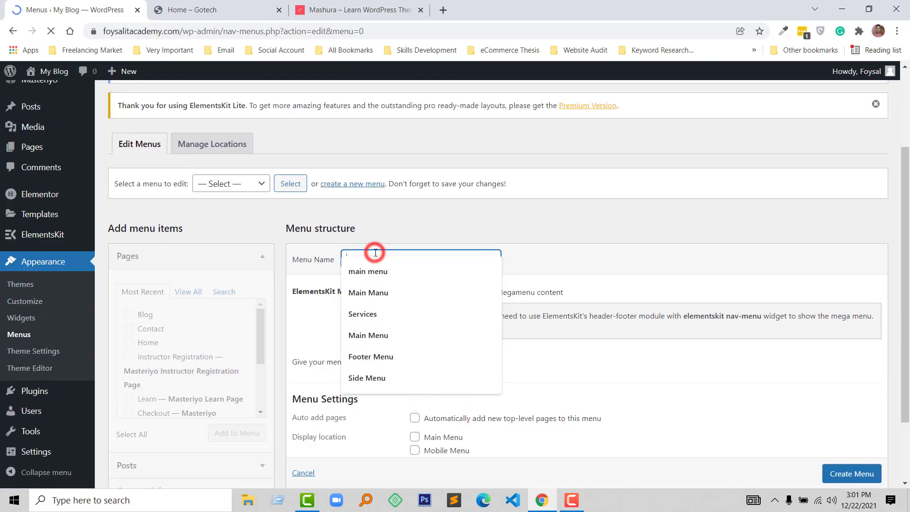
{"action": "left_click", "coordinate": [375, 291]}
{"action": "scroll", "coordinate": [374, 293], "scroll_direction": "down", "scroll_amount": 2}
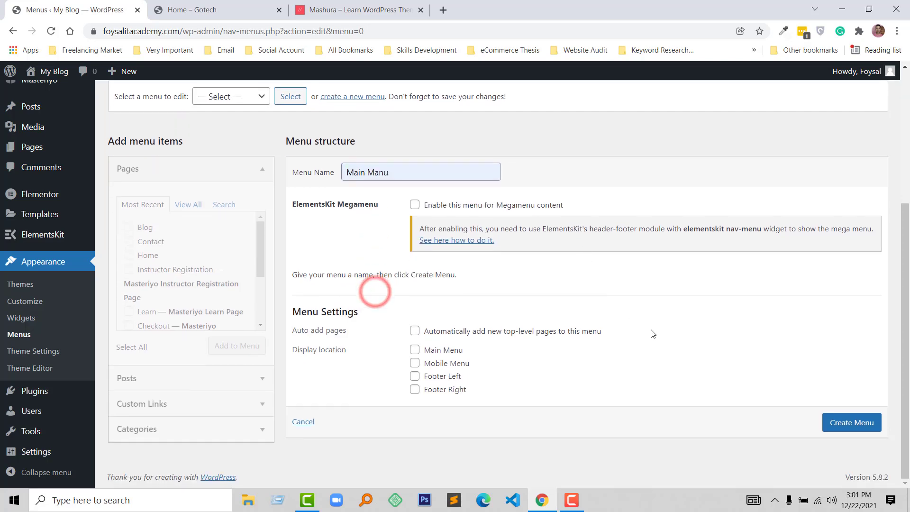
{"action": "left_click", "coordinate": [852, 428]}
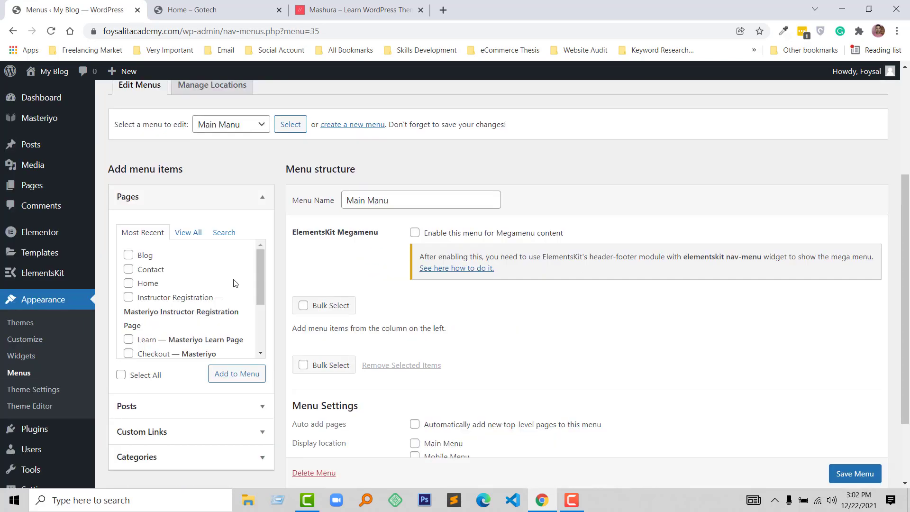
Select the Home, About, Blog and Contact pages from the full page list as items for the menu.
{"action": "left_click", "coordinate": [188, 234]}
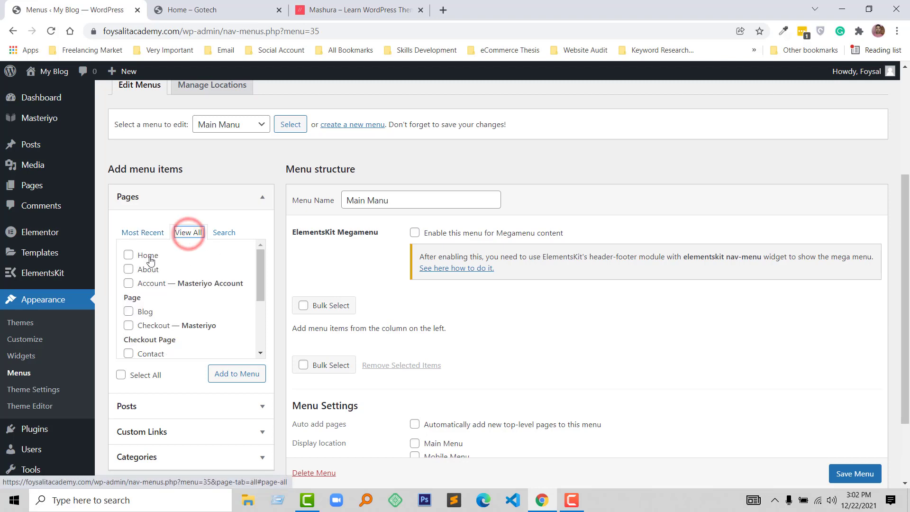
{"action": "left_click", "coordinate": [145, 256]}
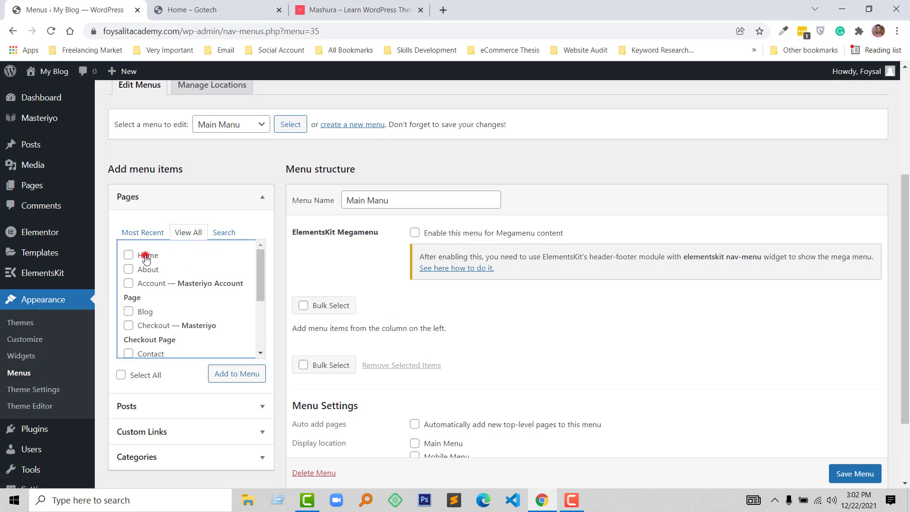
{"action": "left_click", "coordinate": [145, 266]}
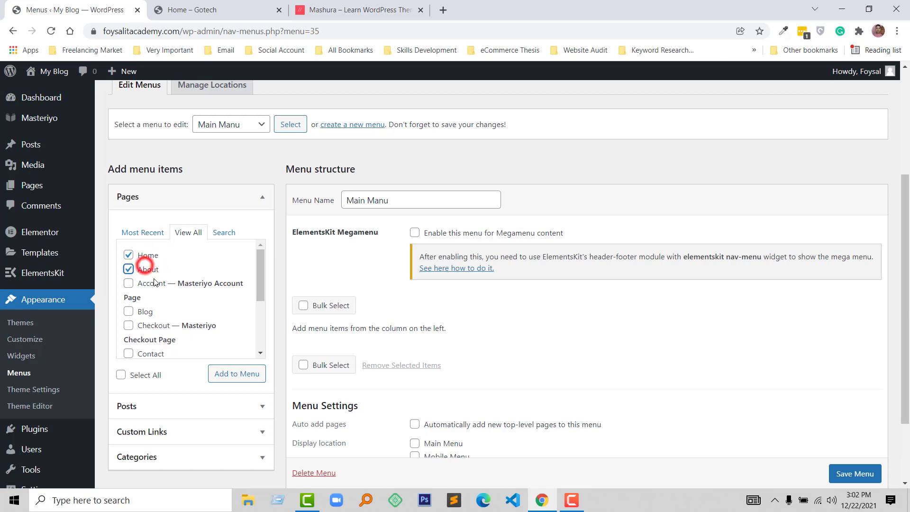
{"action": "left_click", "coordinate": [144, 312]}
{"action": "scroll", "coordinate": [152, 304], "scroll_direction": "down", "scroll_amount": 1}
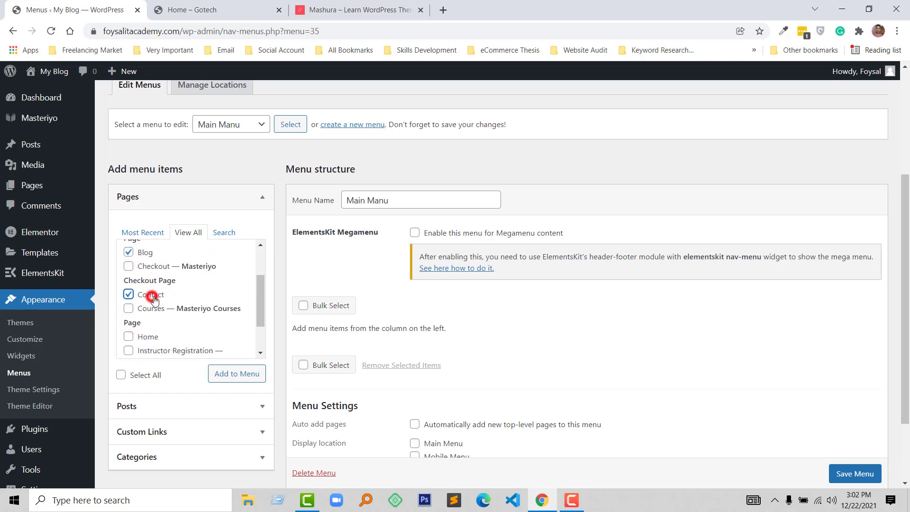
{"action": "scroll", "coordinate": [174, 307], "scroll_direction": "down", "scroll_amount": 1}
Check the Course submenu in the Gotech demo site's header navigation as a reference.
{"action": "left_click", "coordinate": [209, 8]}
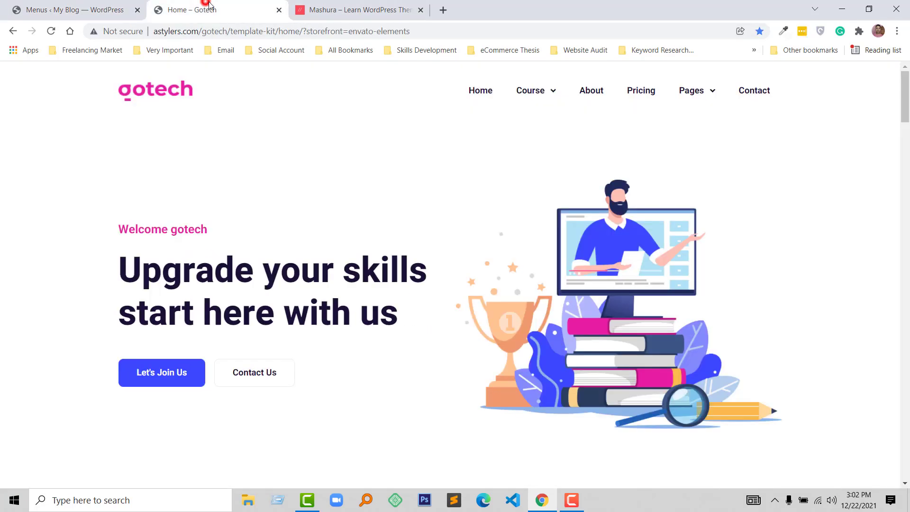
{"action": "mouse_move", "coordinate": [557, 100]}
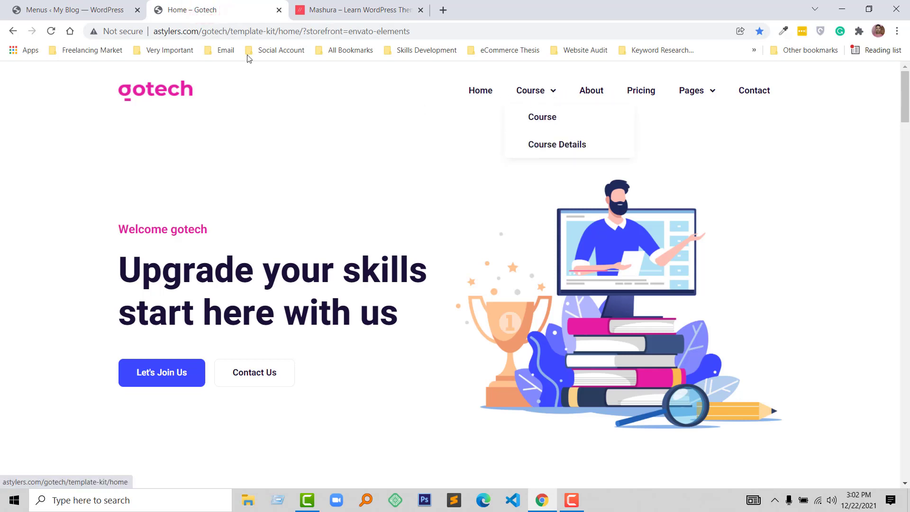
Return to the WordPress menu editor and add the Home, Courses, Blog, About and Contact pages to the Main Manu menu.
{"action": "left_click", "coordinate": [90, 10]}
{"action": "left_click", "coordinate": [149, 308]}
{"action": "scroll", "coordinate": [190, 312], "scroll_direction": "down", "scroll_amount": 1}
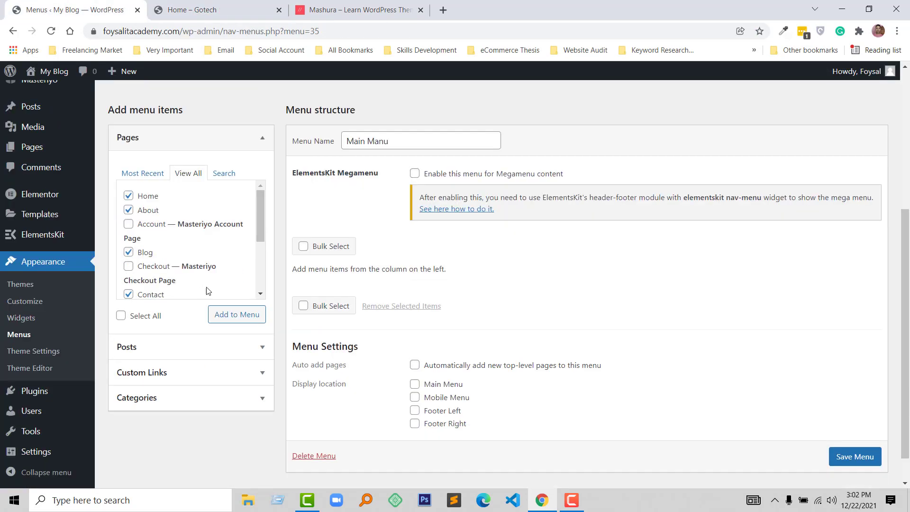
{"action": "scroll", "coordinate": [194, 341], "scroll_direction": "up", "scroll_amount": 1}
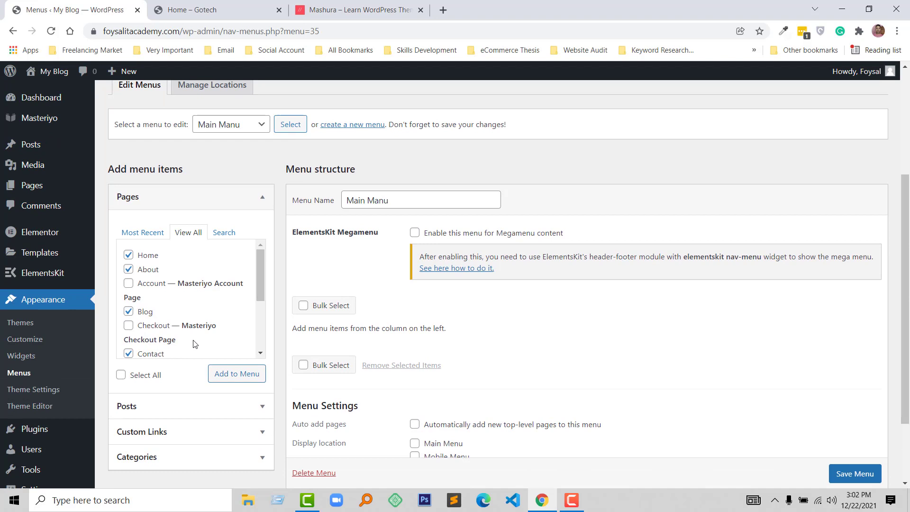
{"action": "left_click", "coordinate": [247, 374]}
Assign the menu to the Main Menu display location and save it.
{"action": "scroll", "coordinate": [332, 332], "scroll_direction": "down", "scroll_amount": 2}
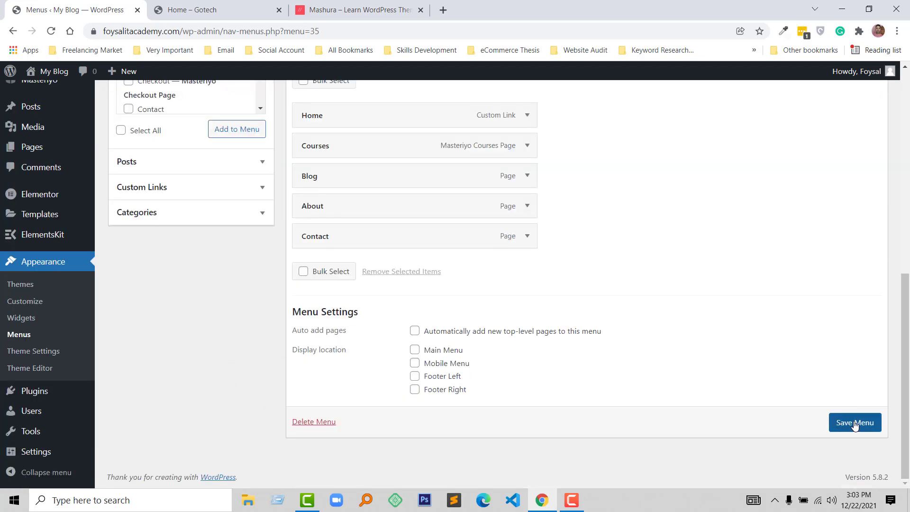
{"action": "left_click", "coordinate": [450, 352]}
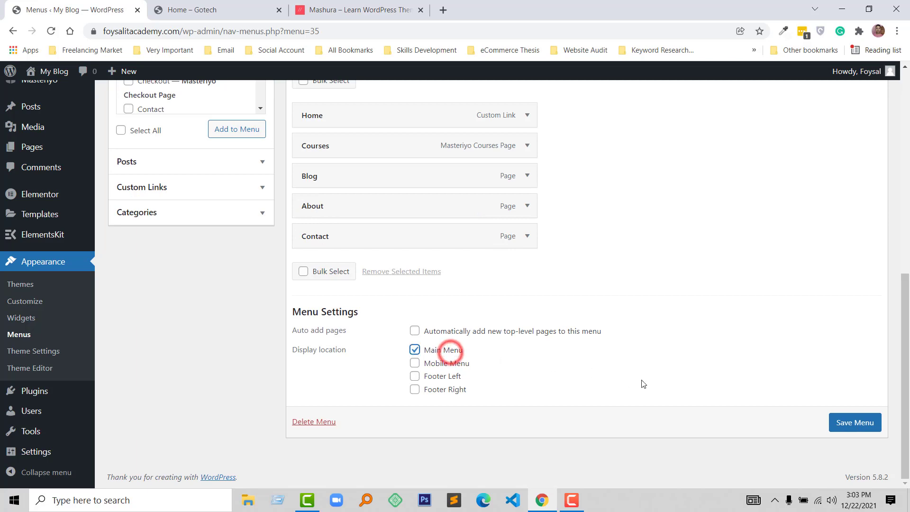
{"action": "left_click", "coordinate": [855, 423]}
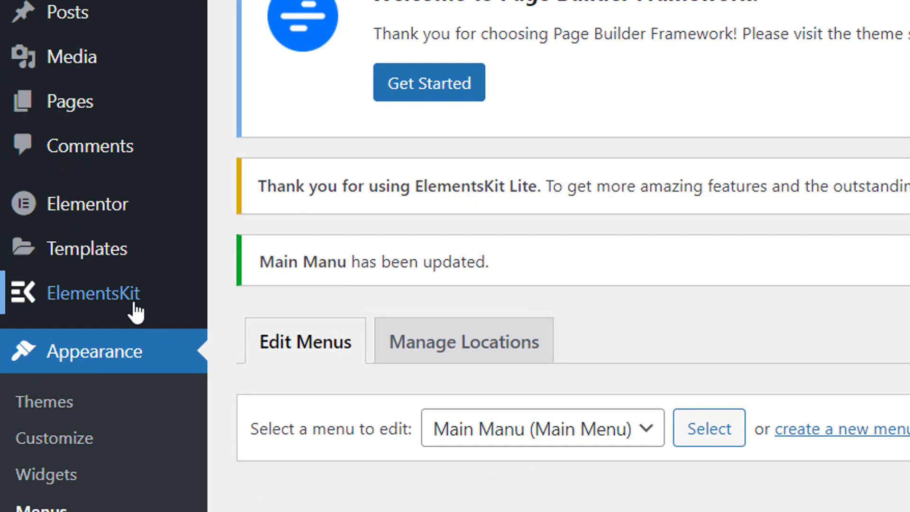
Open the ElementsKit setup and continue with the Basic (Recommended) configuration.
{"action": "mouse_move", "coordinate": [58, 275]}
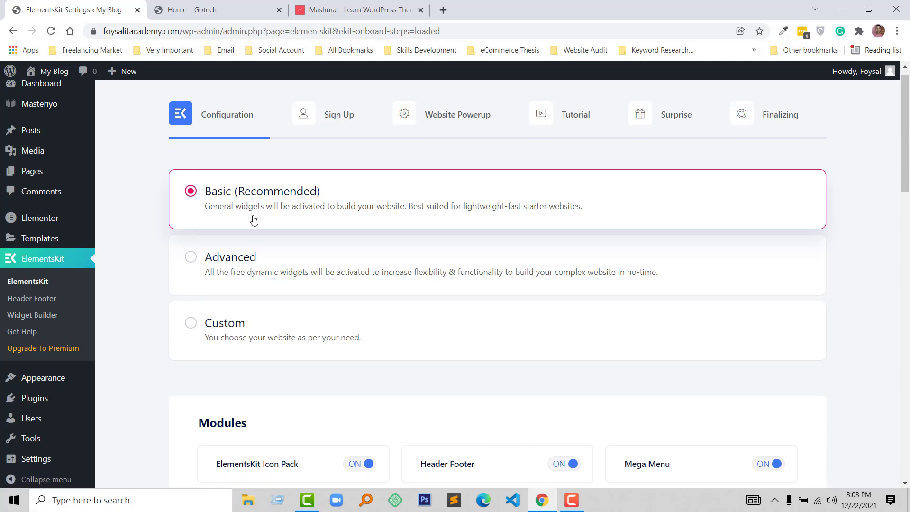
{"action": "scroll", "coordinate": [254, 218], "scroll_direction": "down", "scroll_amount": 15}
{"action": "scroll", "coordinate": [284, 228], "scroll_direction": "down", "scroll_amount": 6}
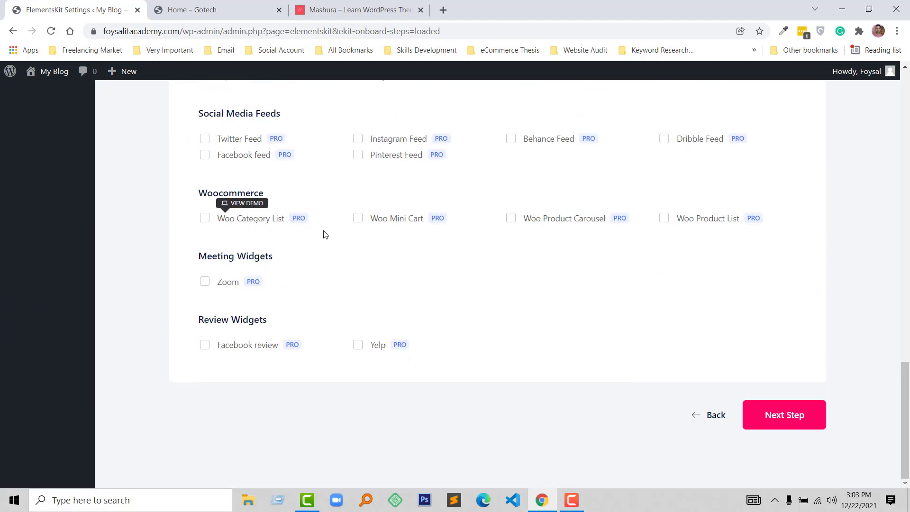
{"action": "left_click", "coordinate": [769, 415]}
Skip the ElementsKit email sign-up, plugin suggestions, tutorial and upgrade offer, and save the setup changes.
{"action": "scroll", "coordinate": [635, 373], "scroll_direction": "down", "scroll_amount": 2}
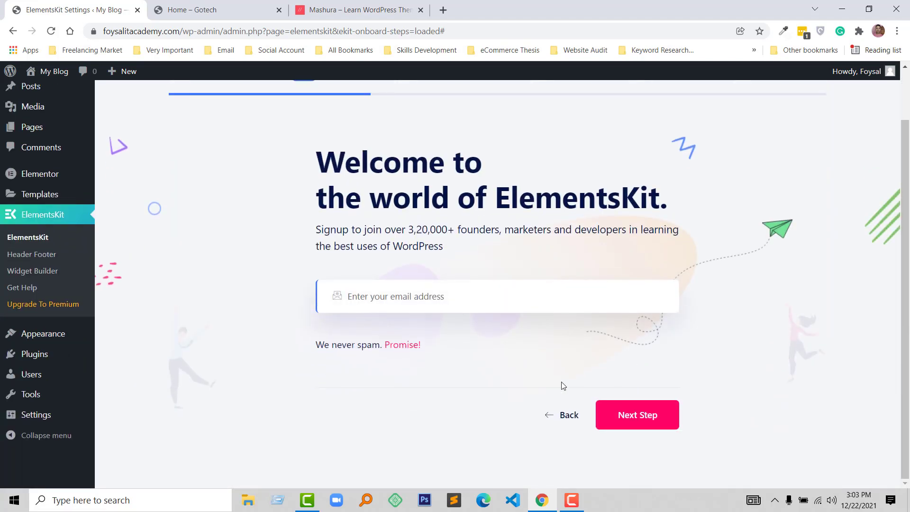
{"action": "left_click", "coordinate": [635, 417]}
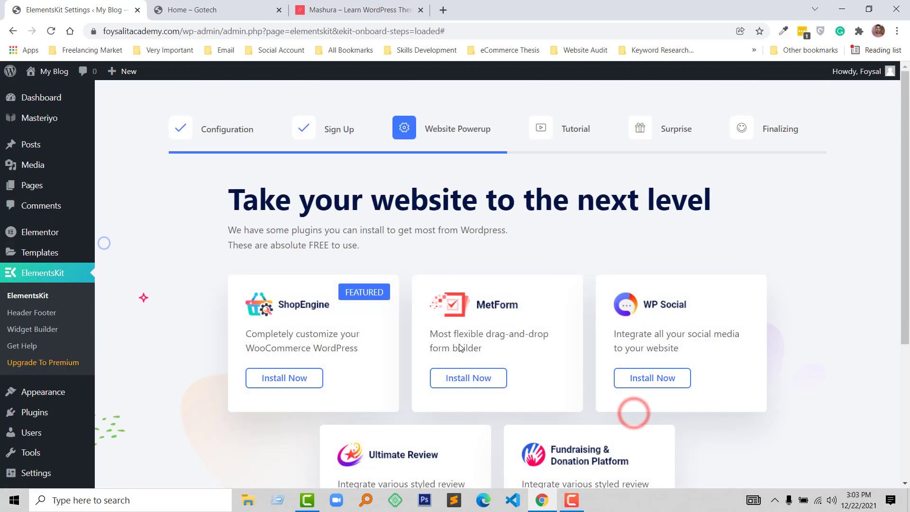
{"action": "scroll", "coordinate": [518, 351], "scroll_direction": "down", "scroll_amount": 4}
{"action": "left_click", "coordinate": [690, 409]}
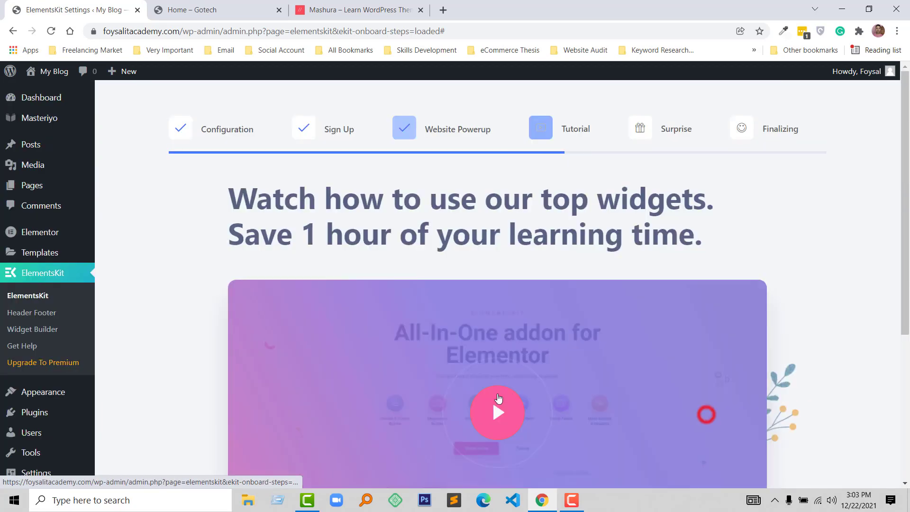
{"action": "scroll", "coordinate": [667, 412], "scroll_direction": "down", "scroll_amount": 5}
{"action": "left_click", "coordinate": [701, 415]}
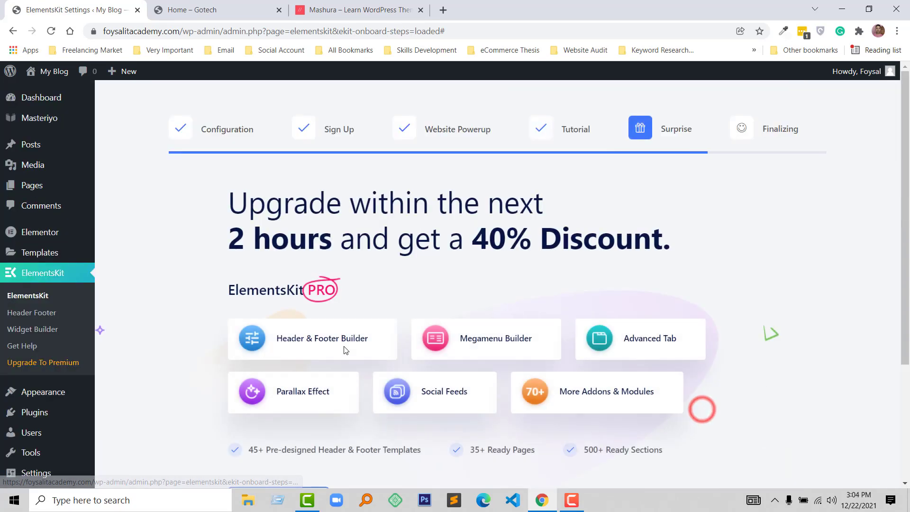
{"action": "scroll", "coordinate": [591, 386], "scroll_direction": "down", "scroll_amount": 4}
{"action": "left_click", "coordinate": [719, 421]}
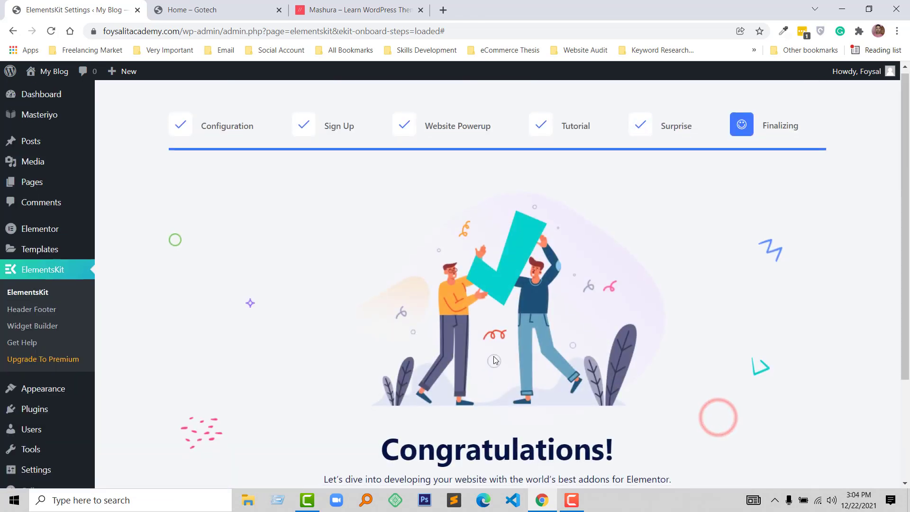
{"action": "scroll", "coordinate": [518, 368], "scroll_direction": "down", "scroll_amount": 3}
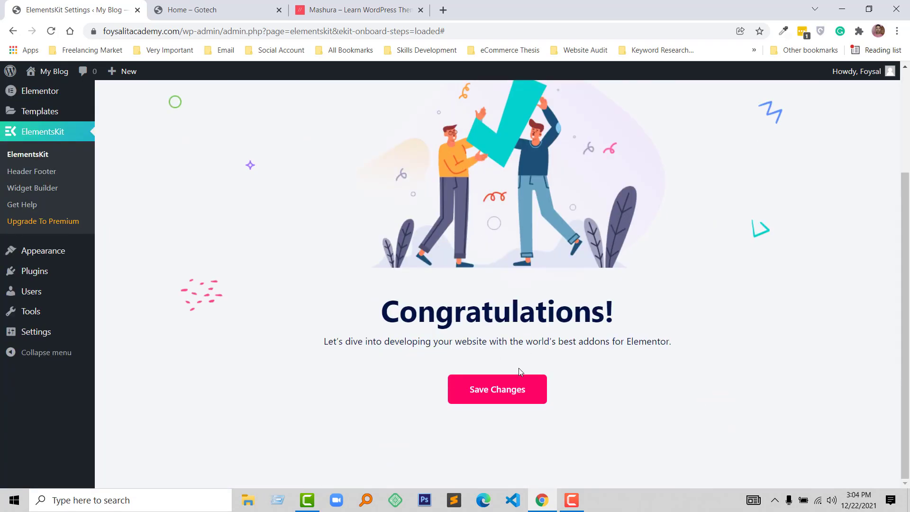
{"action": "left_click", "coordinate": [494, 389]}
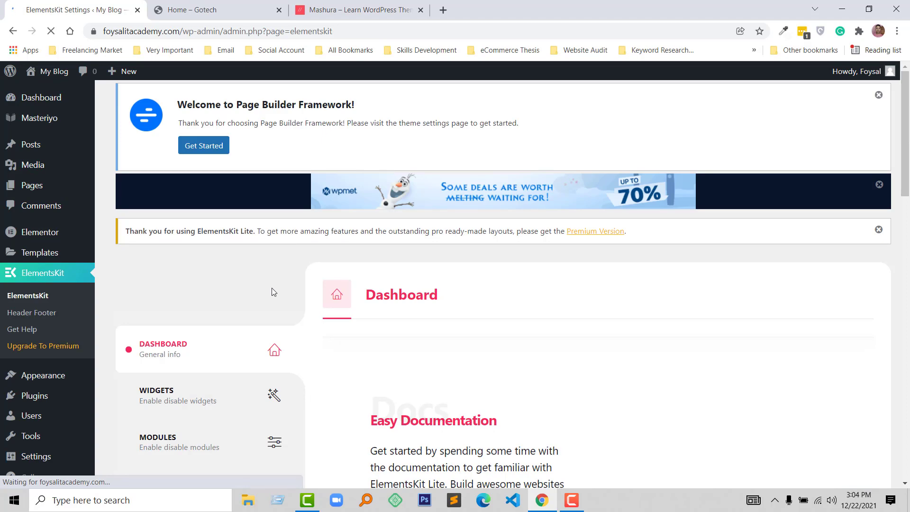
Create an ElementsKit header template titled "Header" for the entire site, activate it and save it.
{"action": "left_click", "coordinate": [53, 314]}
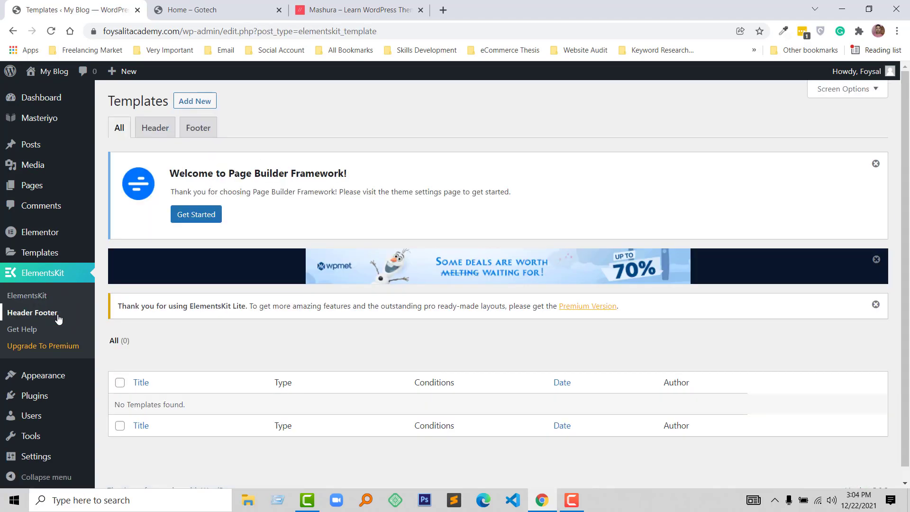
{"action": "left_click", "coordinate": [201, 101]}
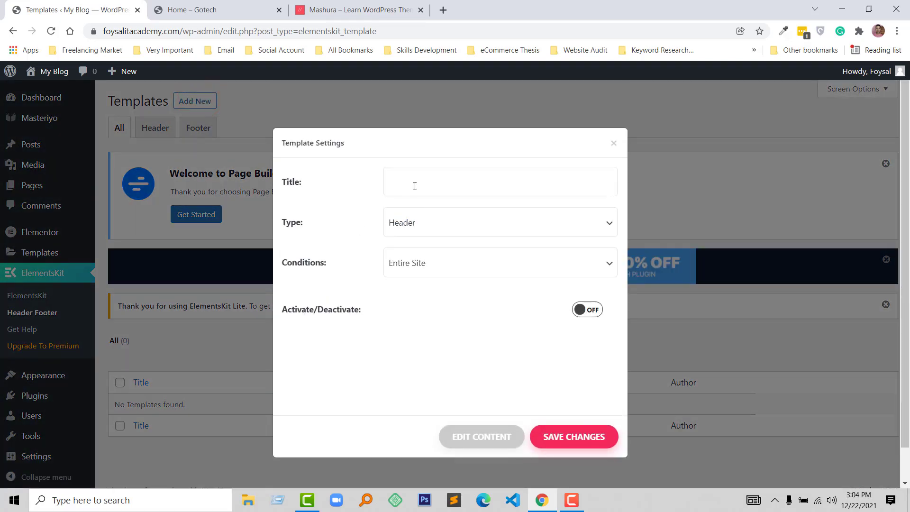
{"action": "left_click", "coordinate": [416, 184]}
{"action": "type", "text": "Header"}
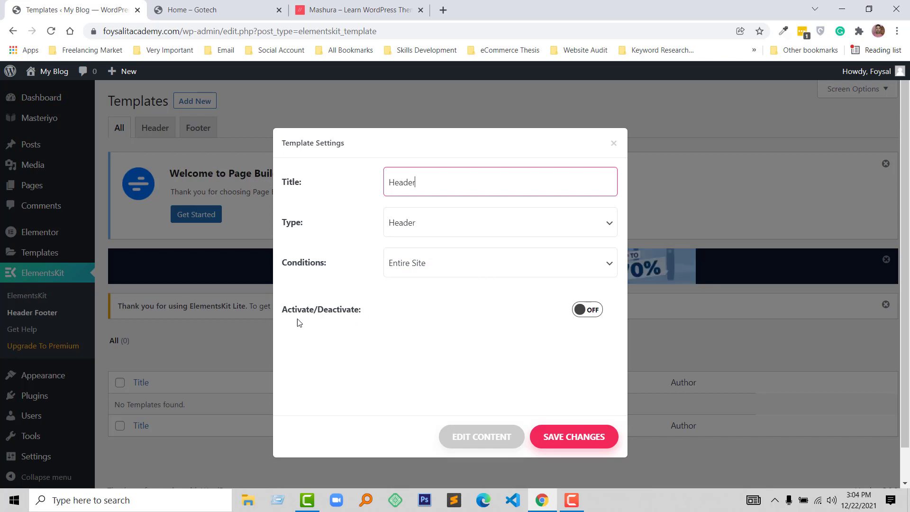
{"action": "left_click", "coordinate": [581, 313]}
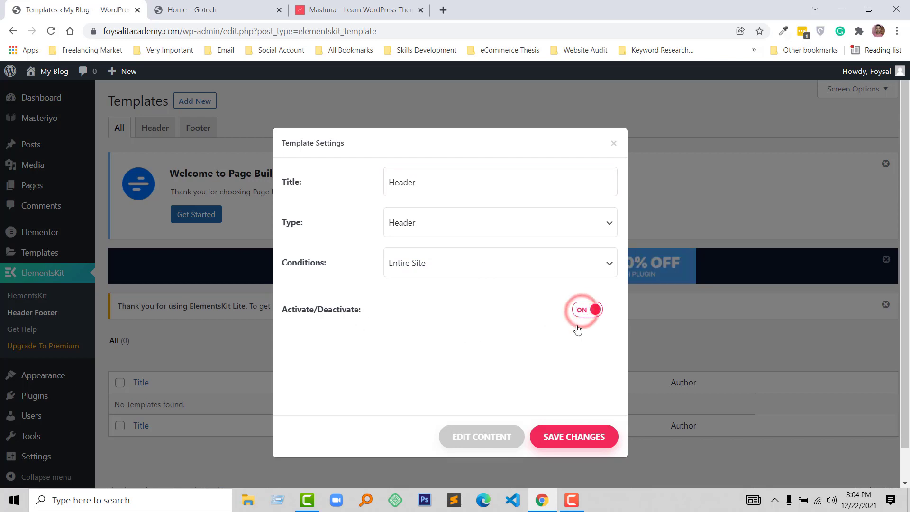
{"action": "left_click", "coordinate": [582, 442]}
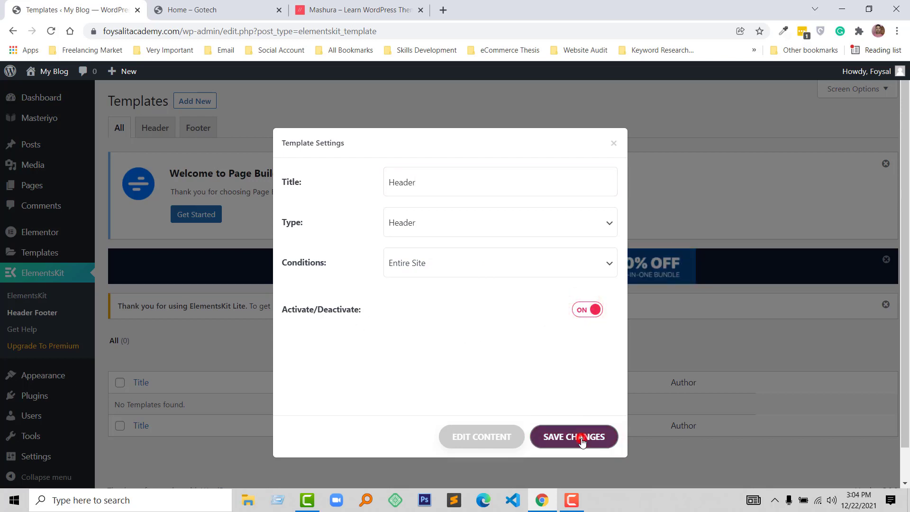
Open the Header template's content for editing in Elementor.
{"action": "scroll", "coordinate": [261, 327], "scroll_direction": "up", "scroll_amount": 2}
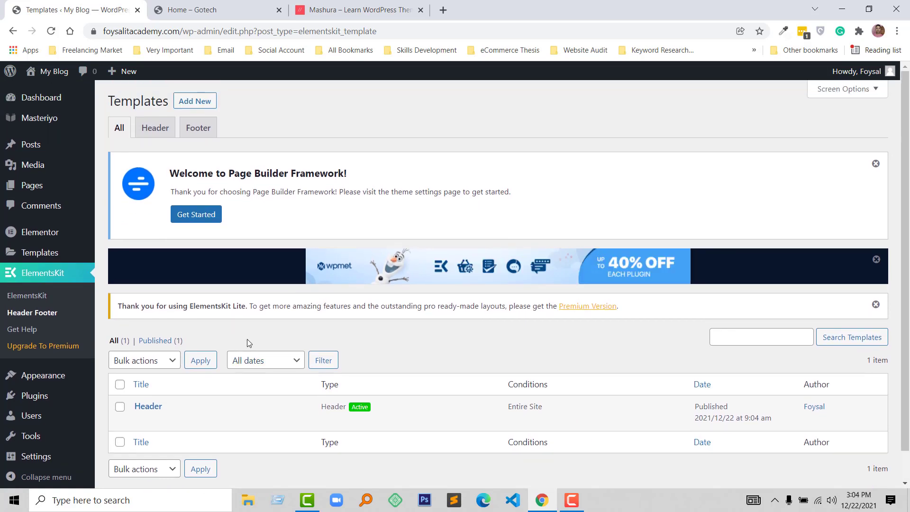
{"action": "left_click", "coordinate": [146, 423]}
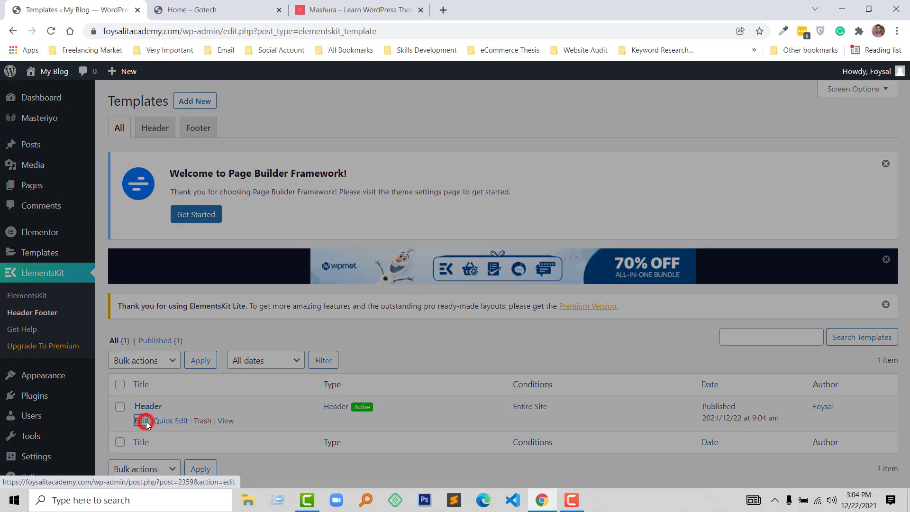
{"action": "left_click", "coordinate": [497, 438]}
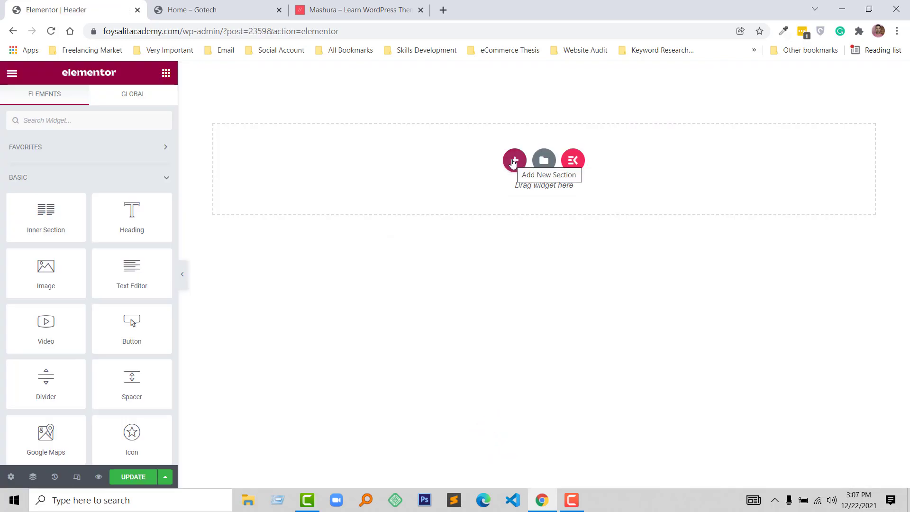
Add a three-column section with a wide middle column to the header and place an Image widget in its first column.
{"action": "left_click", "coordinate": [514, 162]}
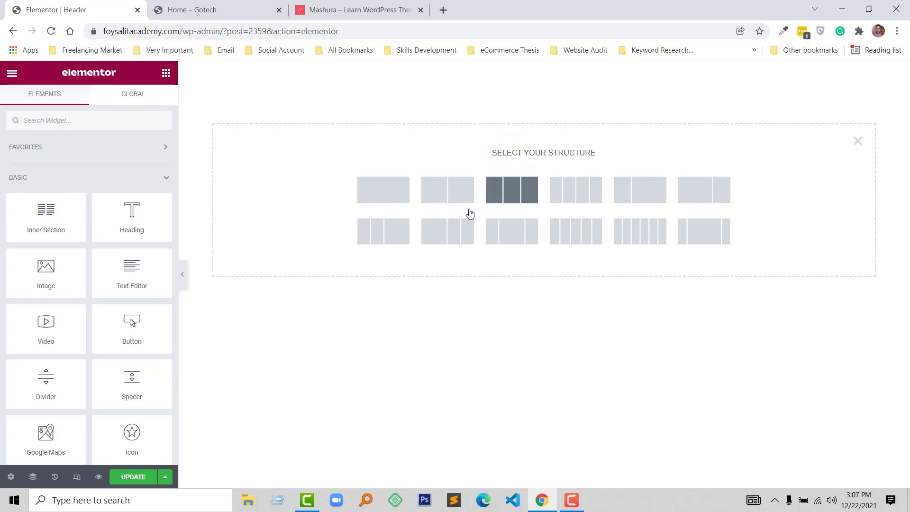
{"action": "left_click", "coordinate": [515, 232]}
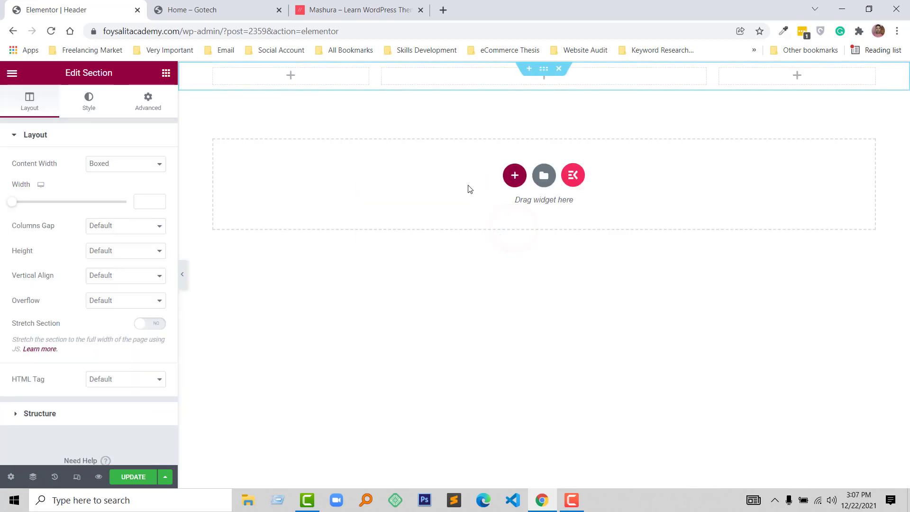
{"action": "left_click", "coordinate": [306, 78]}
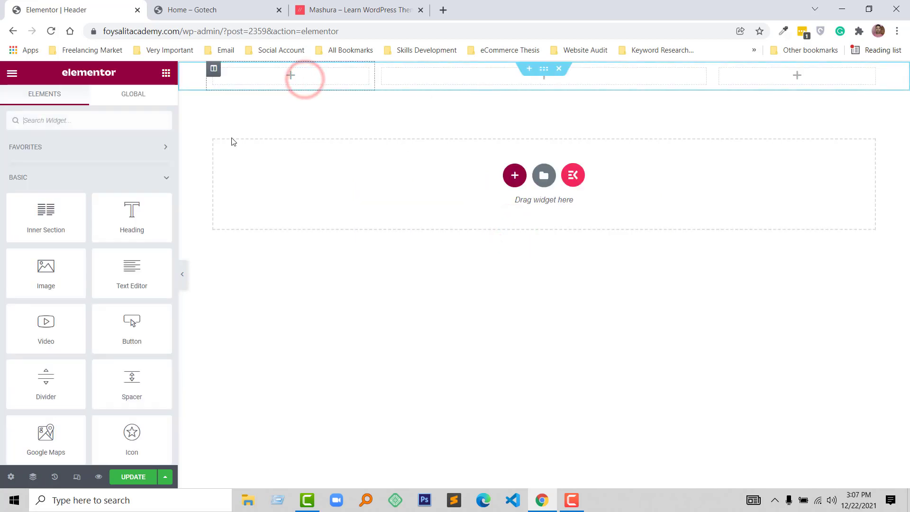
{"action": "left_click_drag", "start_coordinate": [46, 268], "coordinate": [271, 83]}
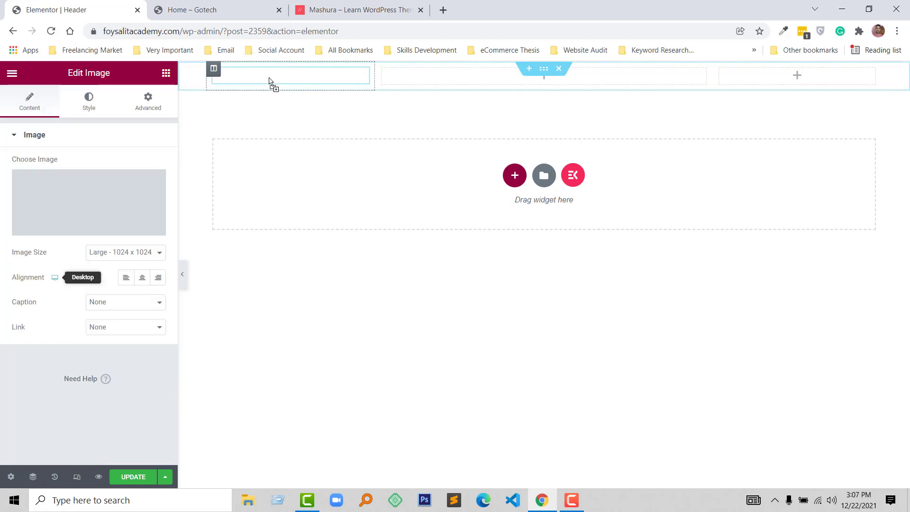
Save the Mashura demo site's logo to the Desktop as logo-b.png and insert it into the header's Image widget.
{"action": "left_click", "coordinate": [203, 6]}
{"action": "left_click", "coordinate": [304, 11]}
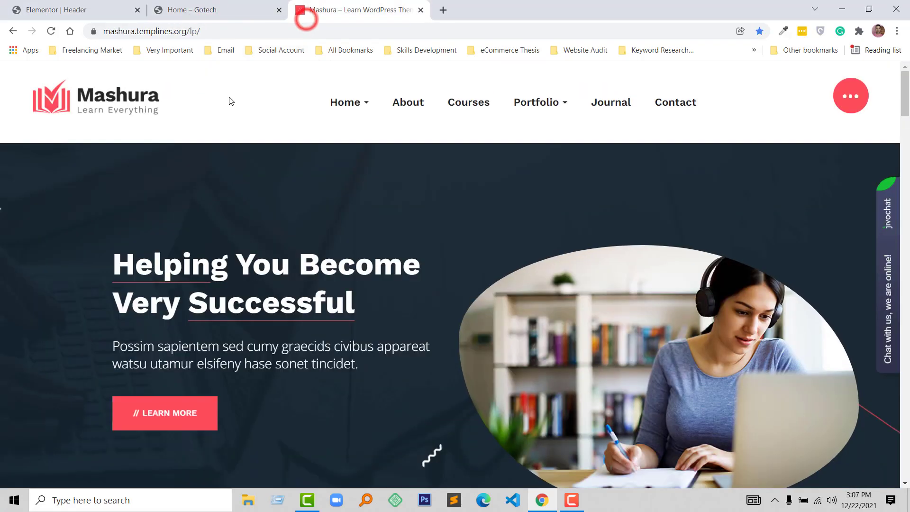
{"action": "right_click", "coordinate": [118, 99]}
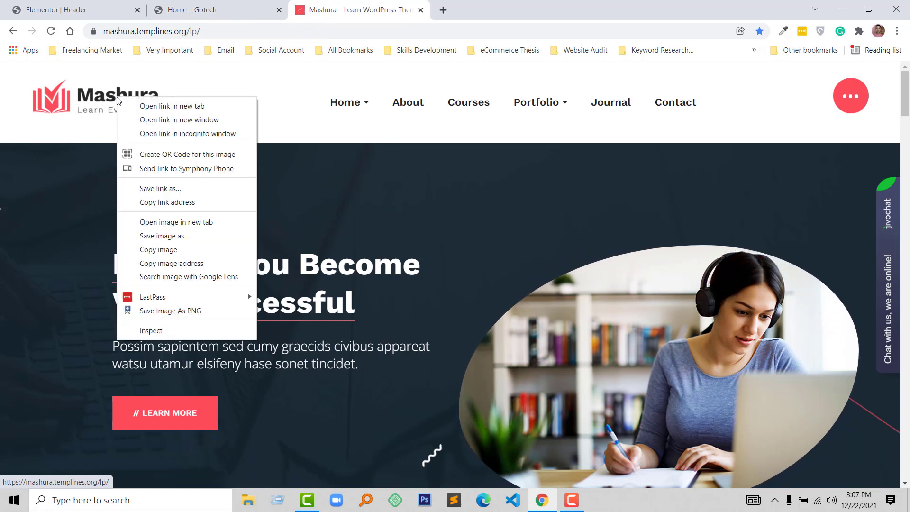
{"action": "left_click", "coordinate": [167, 239]}
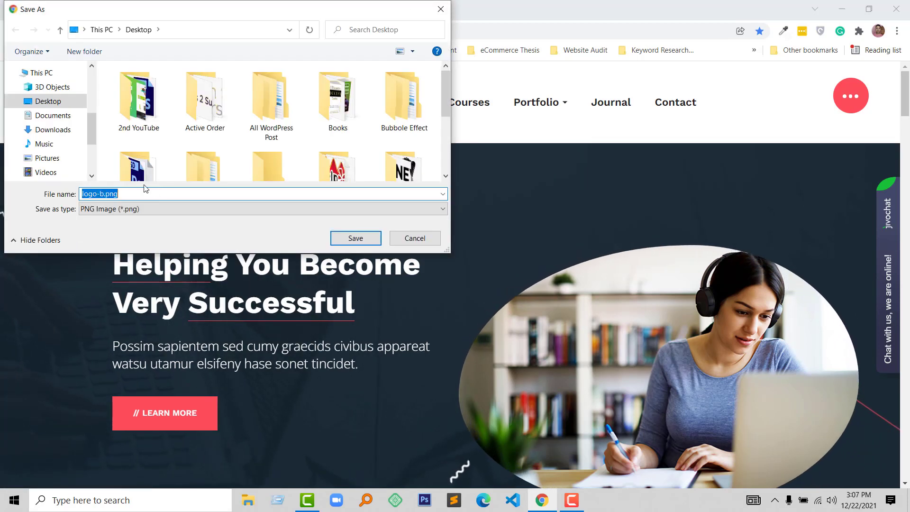
{"action": "left_click", "coordinate": [345, 239]}
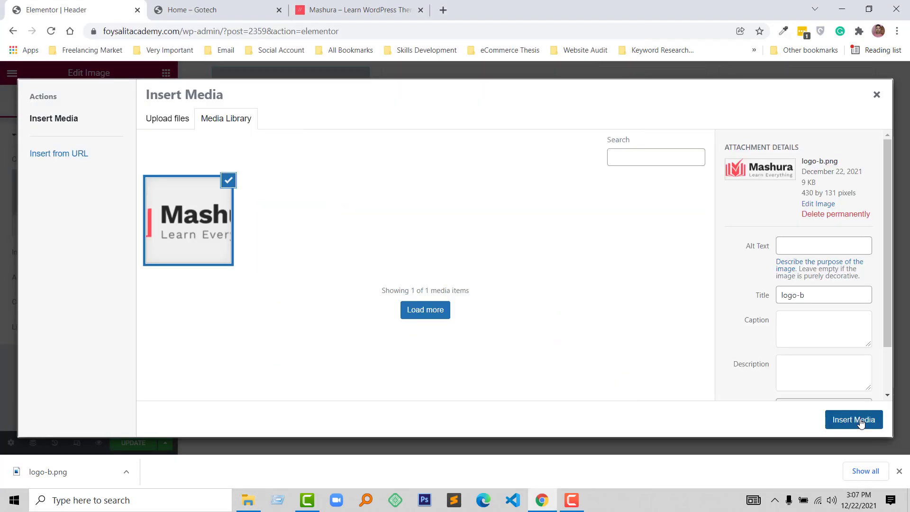
{"action": "left_click", "coordinate": [861, 420]}
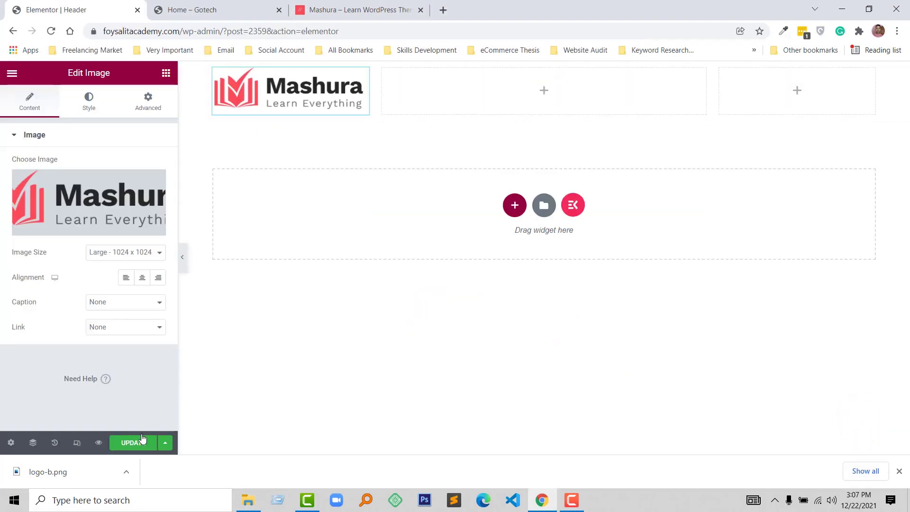
Find the ElementsKit Nav Menu widget and place it in the header section's middle column.
{"action": "left_click", "coordinate": [524, 88]}
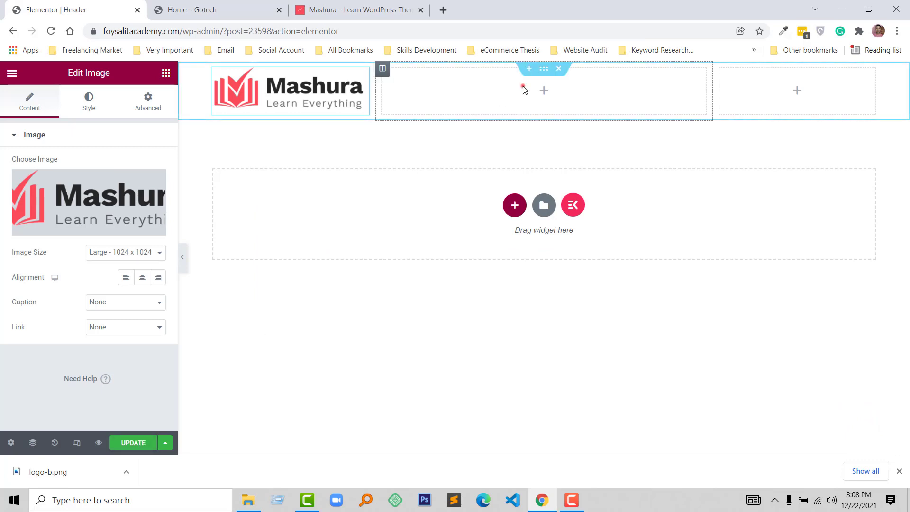
{"action": "left_click", "coordinate": [89, 120]}
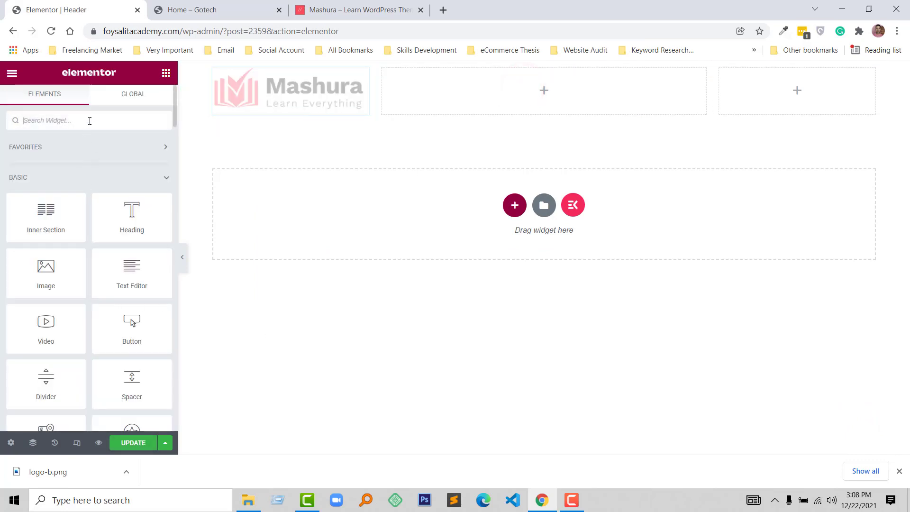
{"action": "type", "text": "menu"}
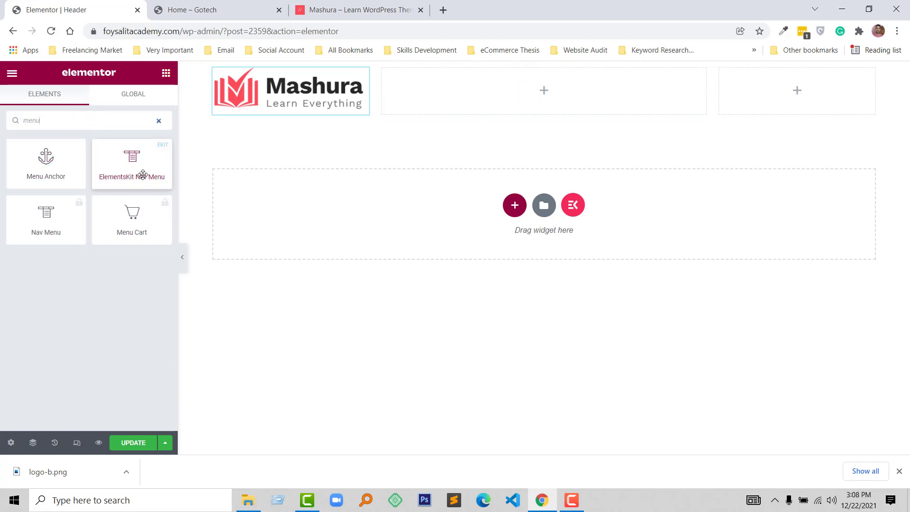
{"action": "left_click_drag", "start_coordinate": [144, 158], "coordinate": [409, 112]}
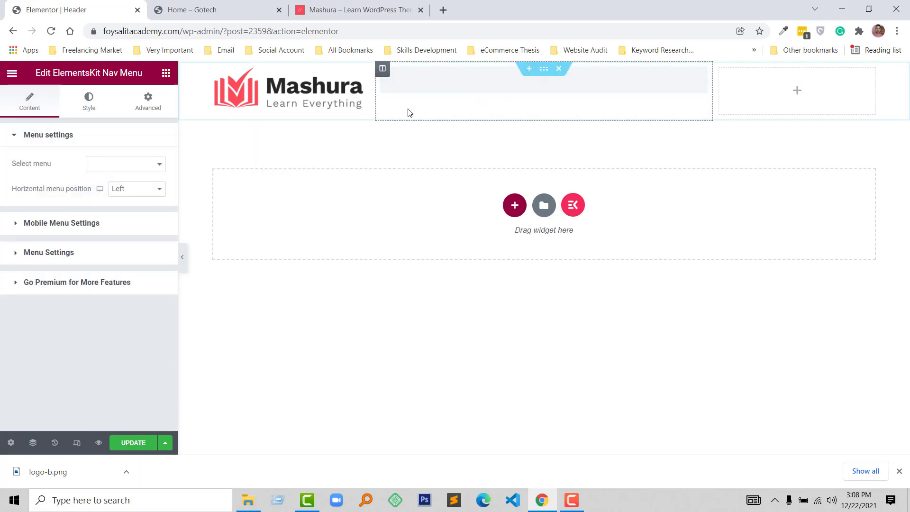
Assign the "Main Manu" menu to the ElementsKit Nav Menu widget and center its horizontal position.
{"action": "left_click", "coordinate": [131, 169]}
{"action": "left_click", "coordinate": [120, 177]}
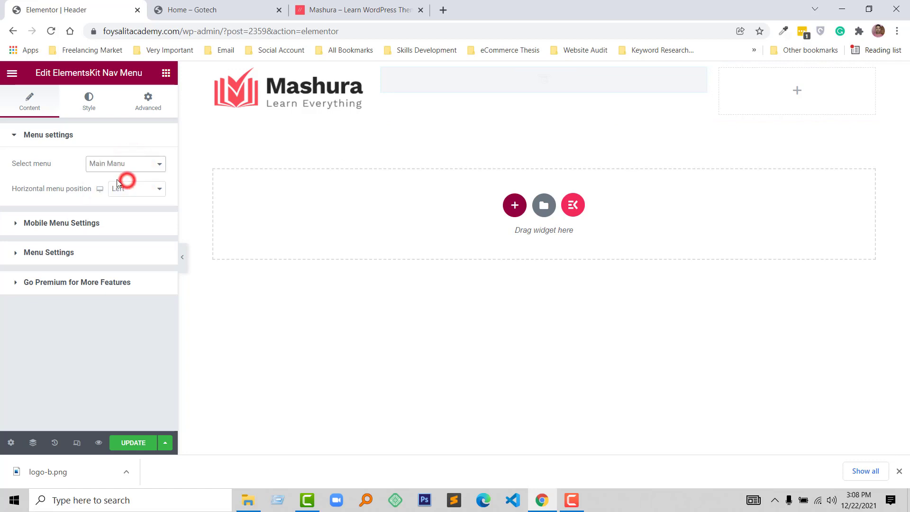
{"action": "left_click", "coordinate": [130, 189]}
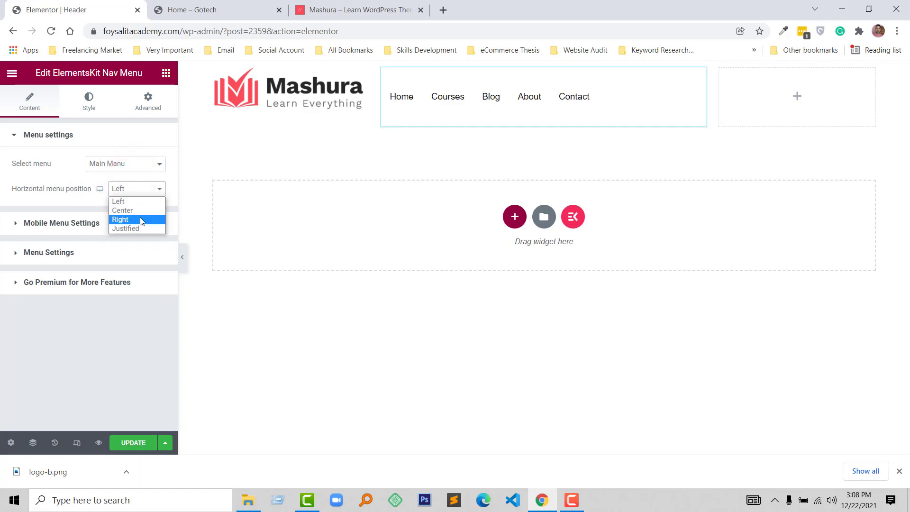
{"action": "left_click", "coordinate": [138, 210]}
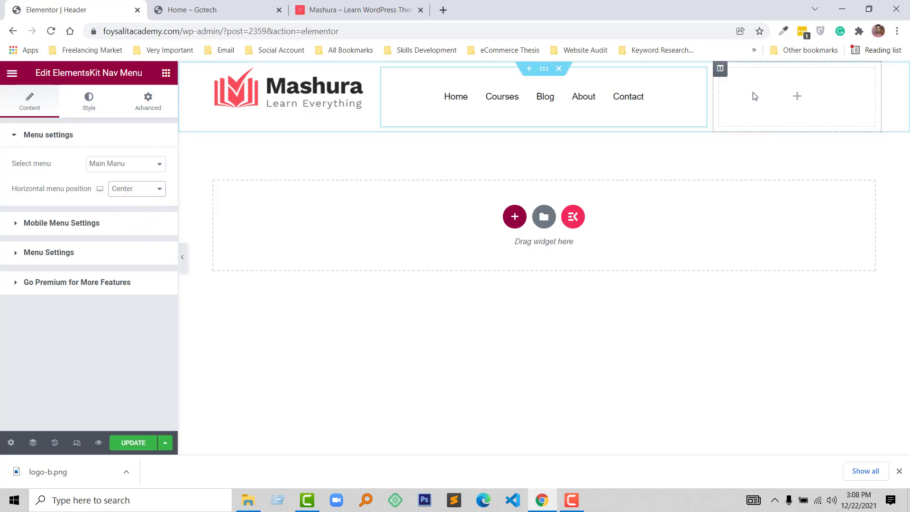
Place a Button widget in the header section's third column and set that column's vertical alignment to Middle.
{"action": "left_click", "coordinate": [770, 95]}
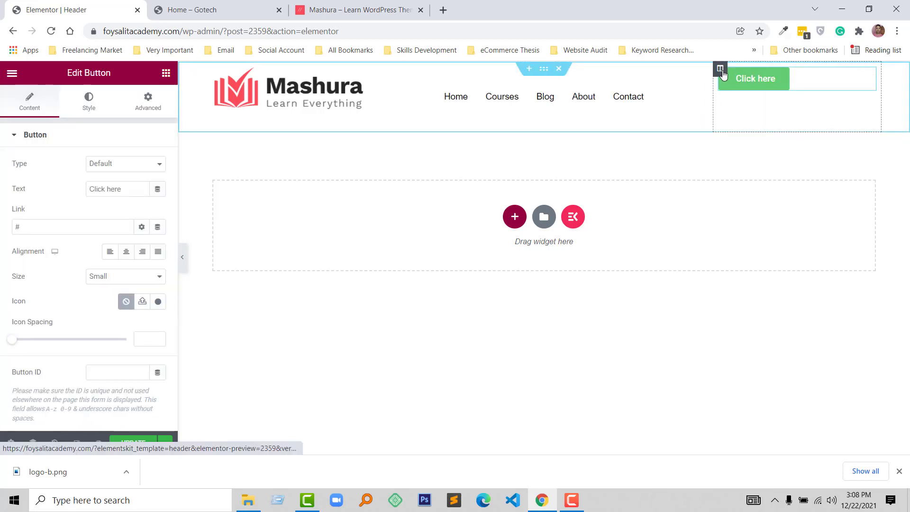
{"action": "left_click", "coordinate": [722, 70]}
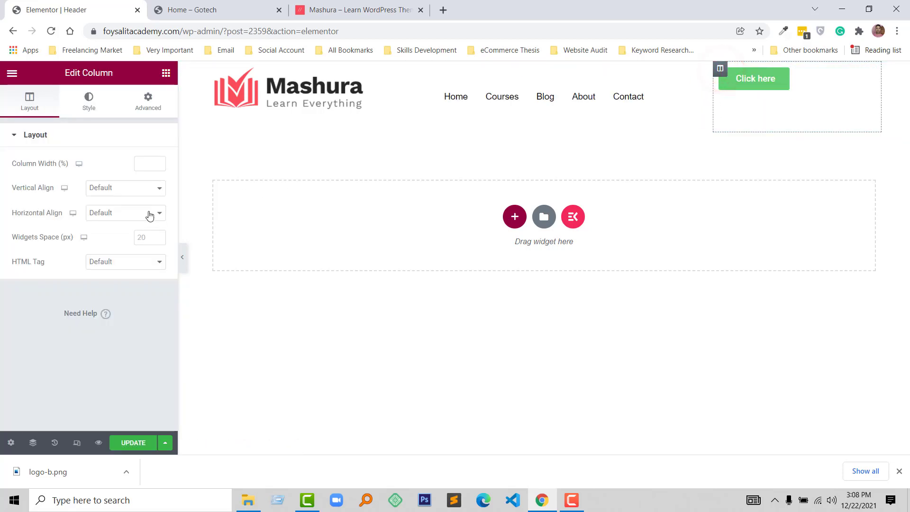
{"action": "left_click", "coordinate": [109, 191]}
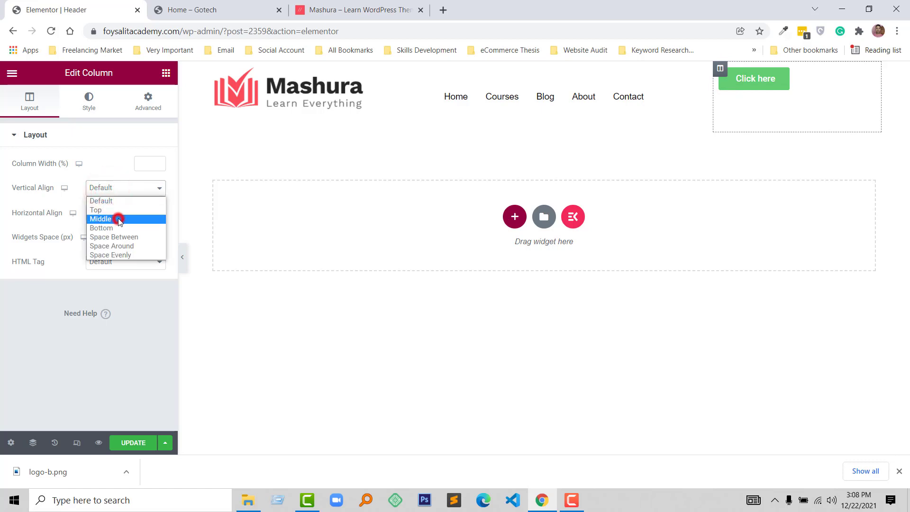
{"action": "left_click", "coordinate": [119, 218]}
Label the header button "Start Today", set its size to Medium and its alignment to justified.
{"action": "left_click", "coordinate": [756, 97]}
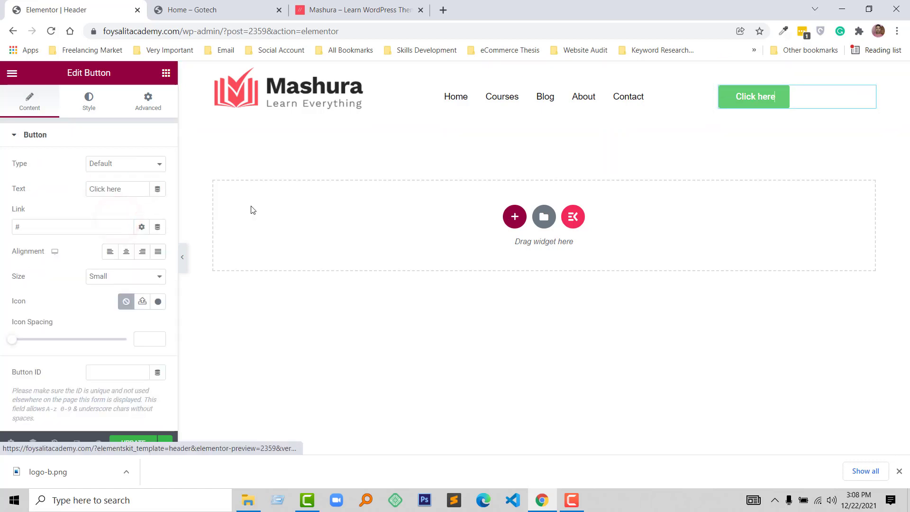
{"action": "triple_click", "coordinate": [106, 191]}
{"action": "type", "text": "Start Today"}
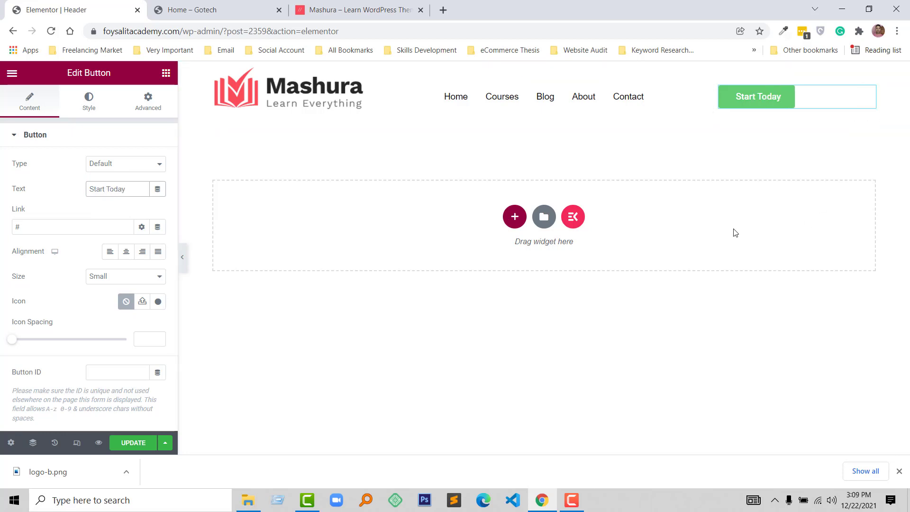
{"action": "left_click", "coordinate": [125, 276]}
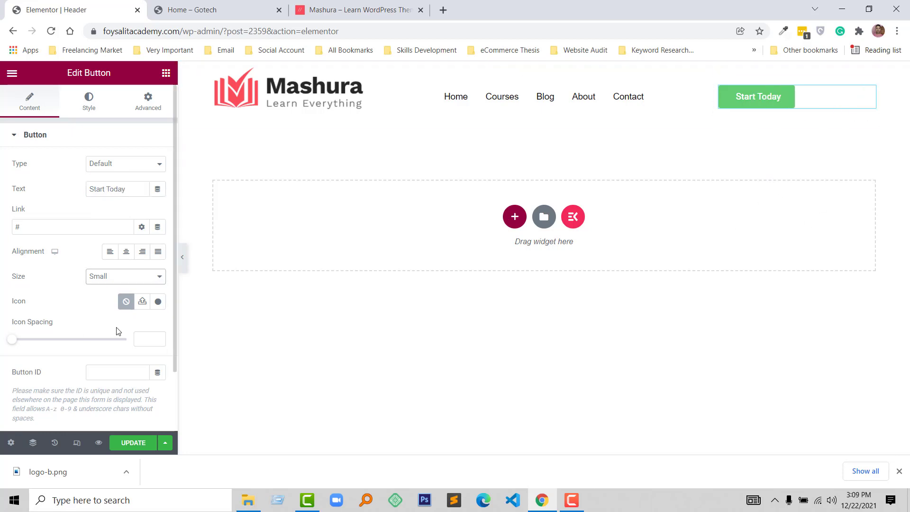
{"action": "left_click", "coordinate": [116, 329]}
{"action": "left_click", "coordinate": [142, 276]}
{"action": "left_click", "coordinate": [116, 306]}
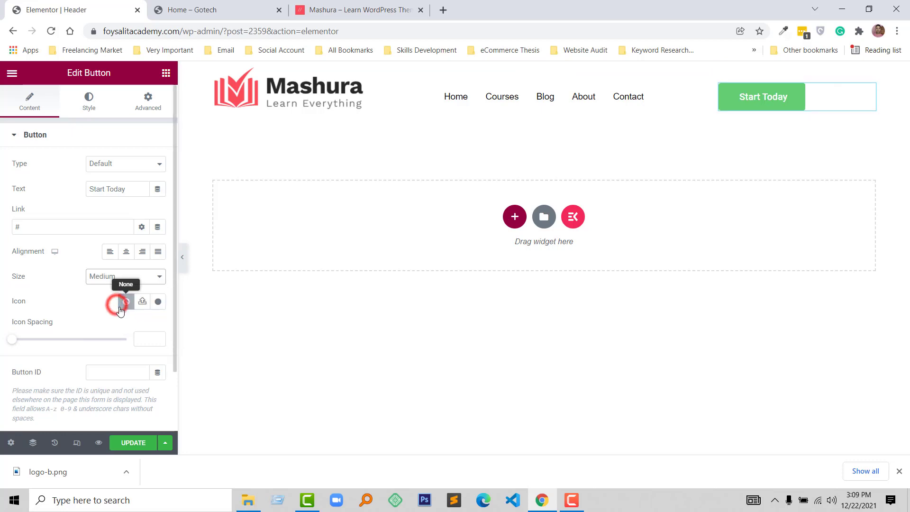
{"action": "left_click", "coordinate": [158, 251]}
Style the header button with the logo's red background and uppercase text, and align it right.
{"action": "left_click", "coordinate": [784, 31]}
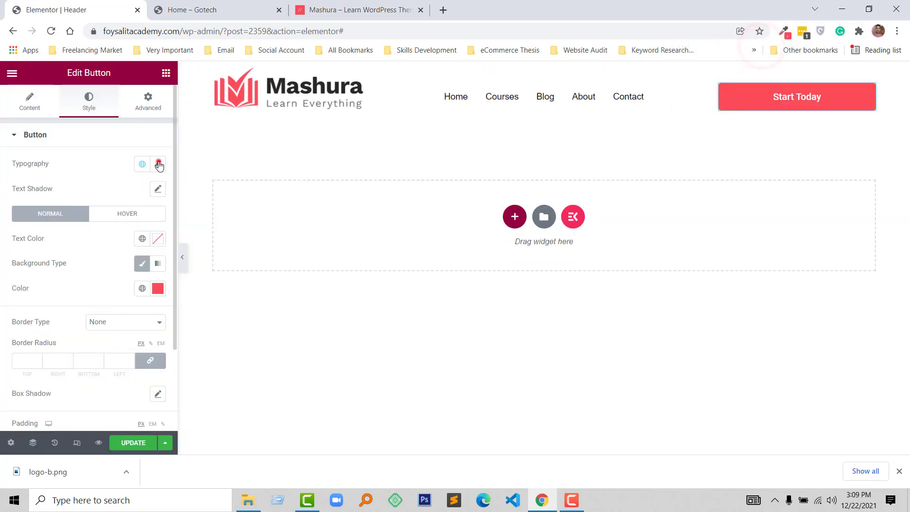
{"action": "left_click", "coordinate": [158, 163]}
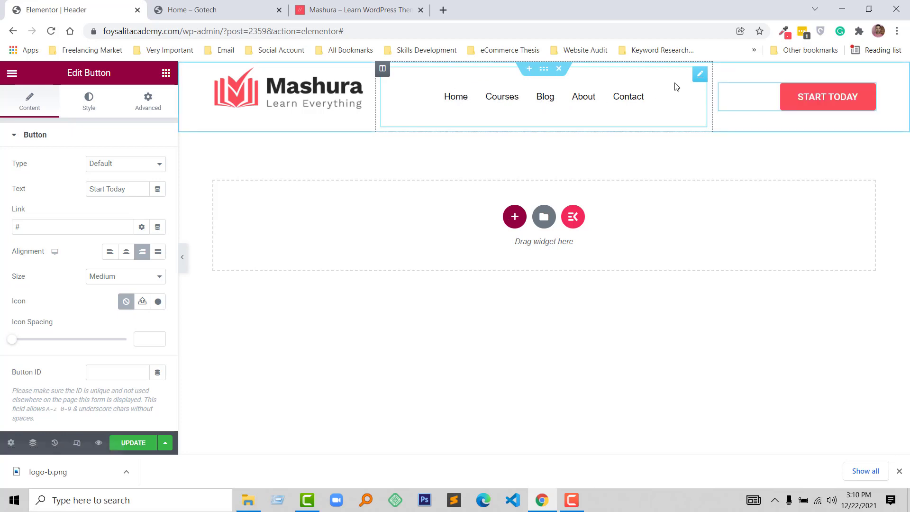
Set the Nav Menu items' font size to 18 px and update the header template.
{"action": "left_click", "coordinate": [701, 74]}
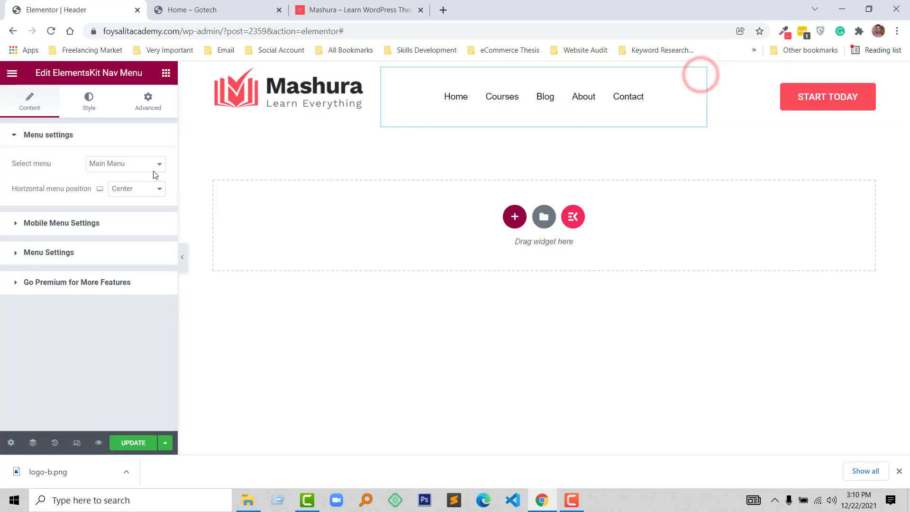
{"action": "left_click", "coordinate": [95, 102]}
{"action": "left_click", "coordinate": [143, 164]}
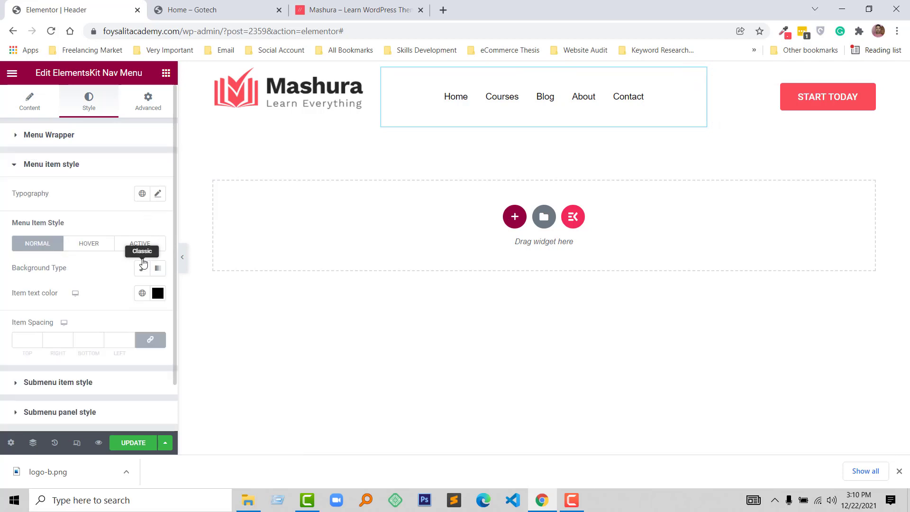
{"action": "left_click", "coordinate": [158, 194]}
{"action": "left_click", "coordinate": [137, 287]}
{"action": "type", "text": "18"}
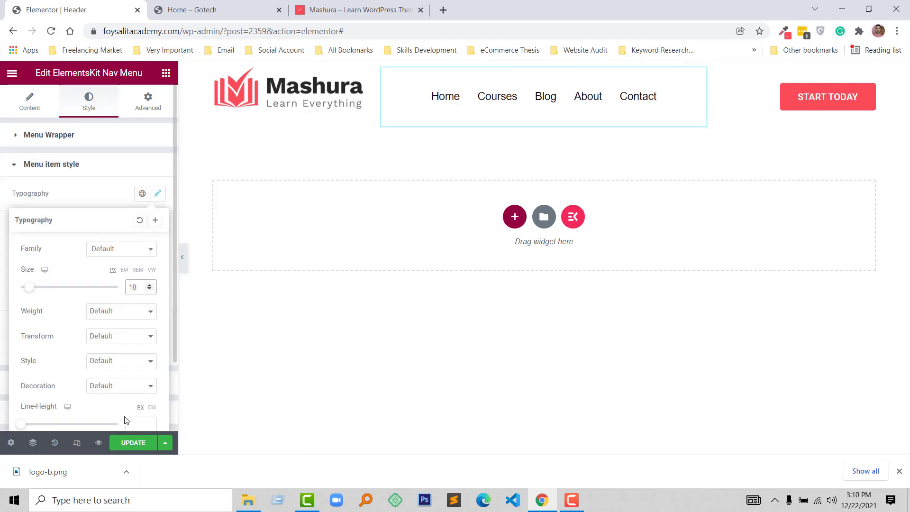
{"action": "left_click", "coordinate": [133, 446]}
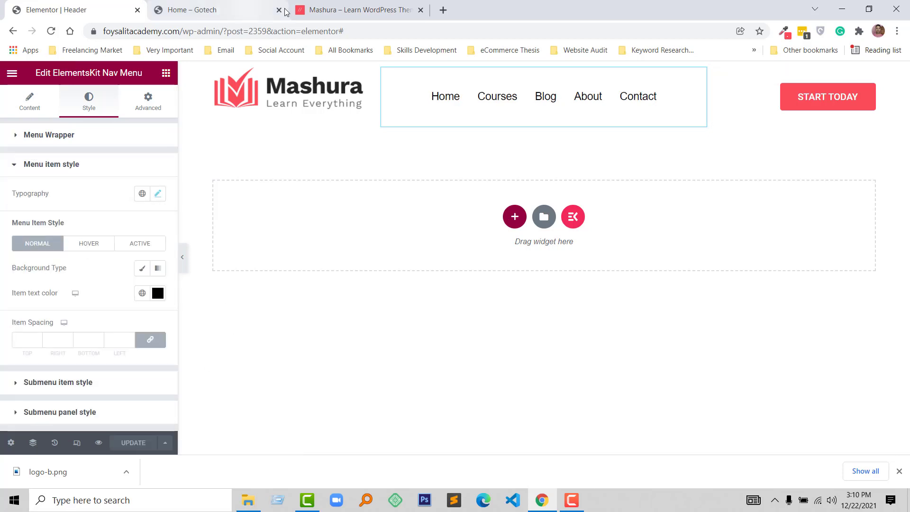
Exit to the dashboard, publish a new ElementsKit template titled "Footer" and open it for editing in Elementor.
{"action": "left_click", "coordinate": [12, 76]}
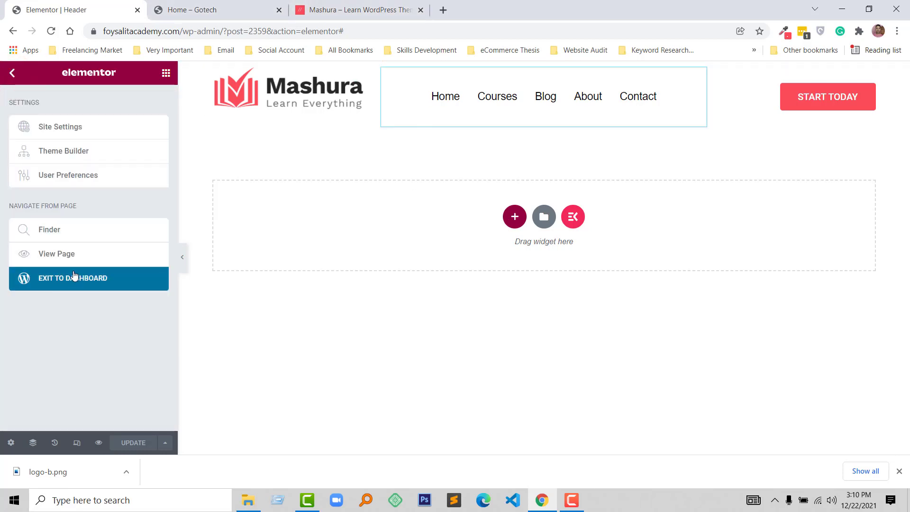
{"action": "left_click", "coordinate": [91, 283]}
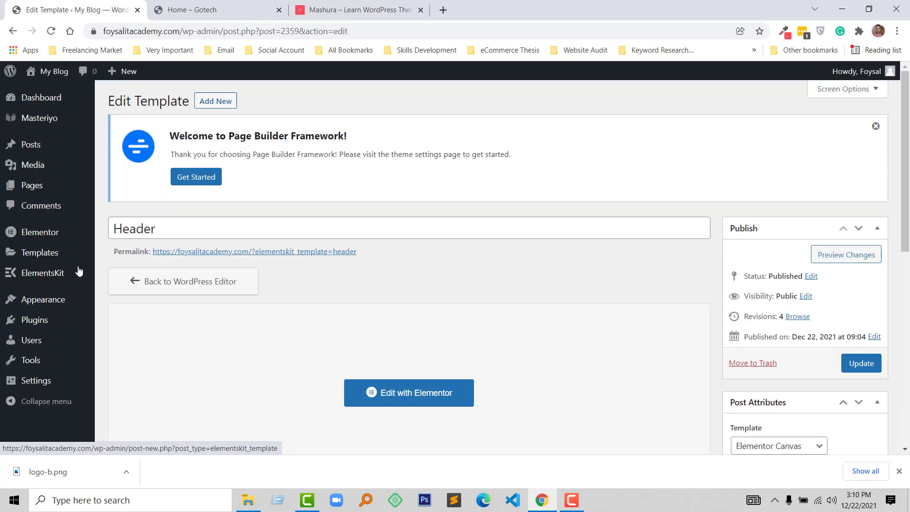
{"action": "left_click", "coordinate": [78, 271]}
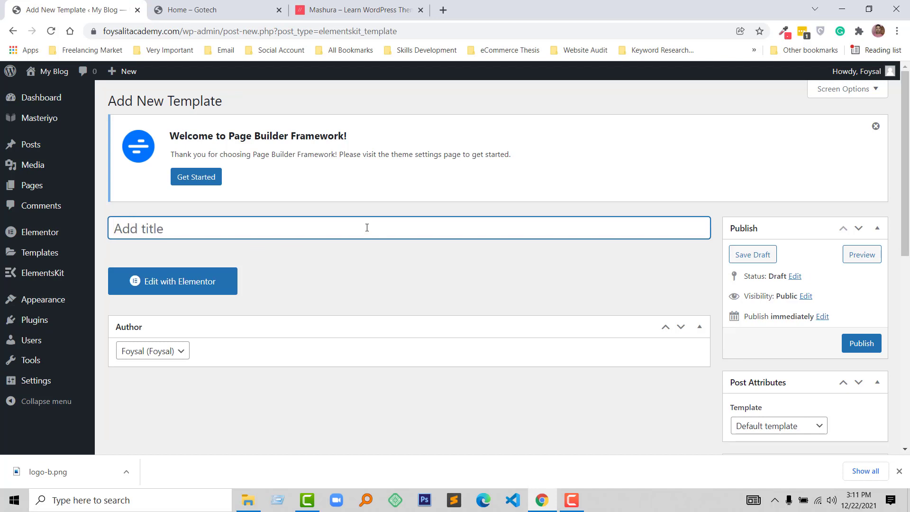
{"action": "type", "text": "Footer"}
{"action": "left_click", "coordinate": [863, 344]}
{"action": "left_click", "coordinate": [203, 315]}
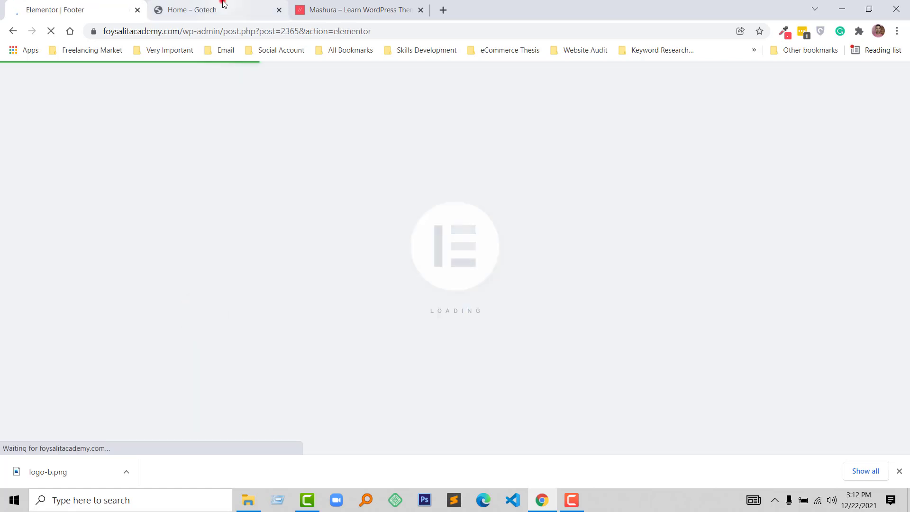
Look through the Gotech and Mashura demo sites down to their footers as design references.
{"action": "left_click", "coordinate": [225, 4]}
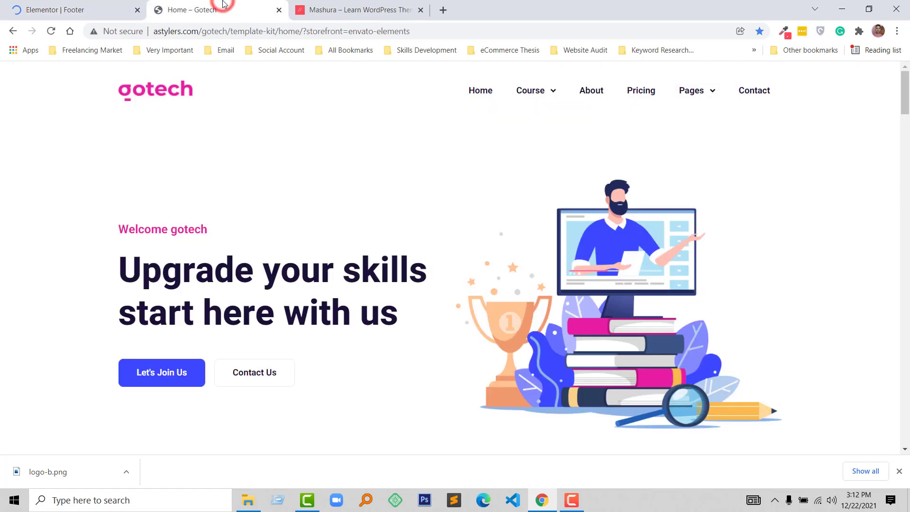
{"action": "scroll", "coordinate": [443, 375], "scroll_direction": "down", "scroll_amount": 20}
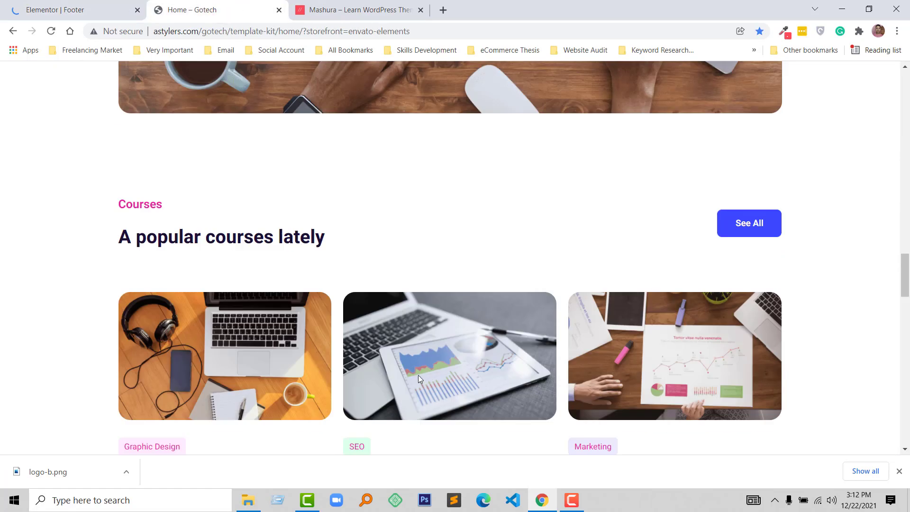
{"action": "scroll", "coordinate": [418, 374], "scroll_direction": "down", "scroll_amount": 10}
{"action": "left_click", "coordinate": [365, 7]}
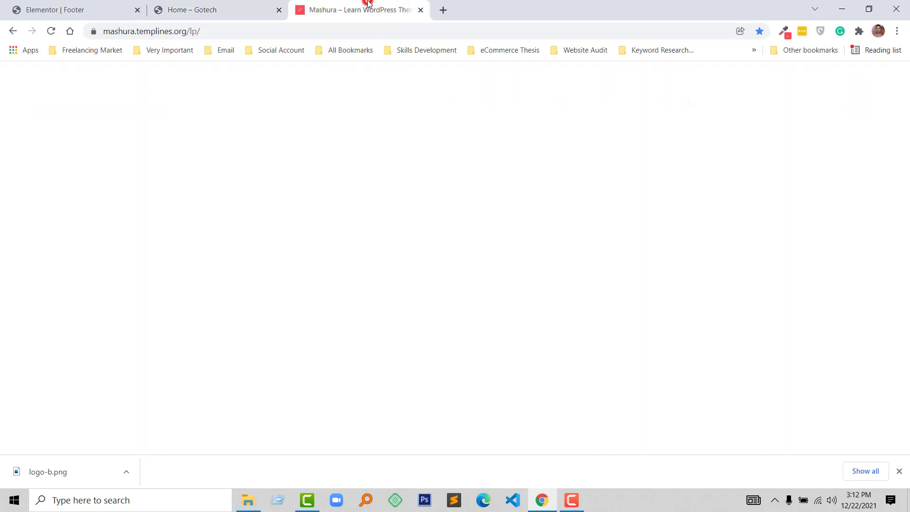
{"action": "left_click_drag", "start_coordinate": [908, 91], "coordinate": [908, 429]}
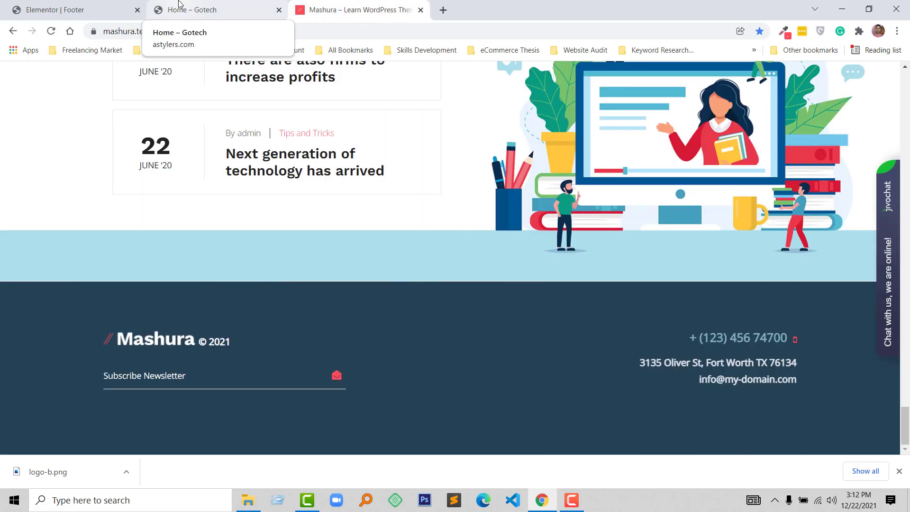
Add a single-column section with a Text Editor widget reading "Copyright 2022 © All Right Reserved", adapted from the Gotech footer.
{"action": "left_click", "coordinate": [71, 9]}
{"action": "left_click", "coordinate": [514, 158]}
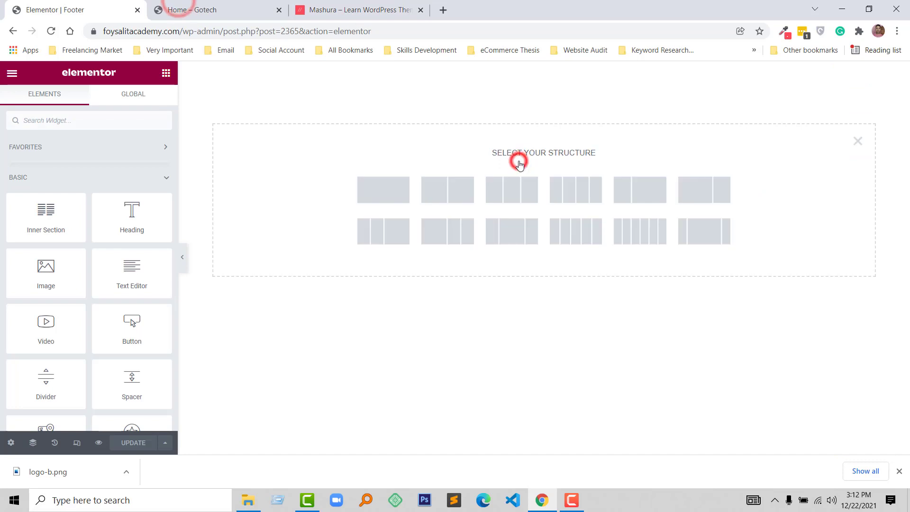
{"action": "left_click", "coordinate": [386, 195]}
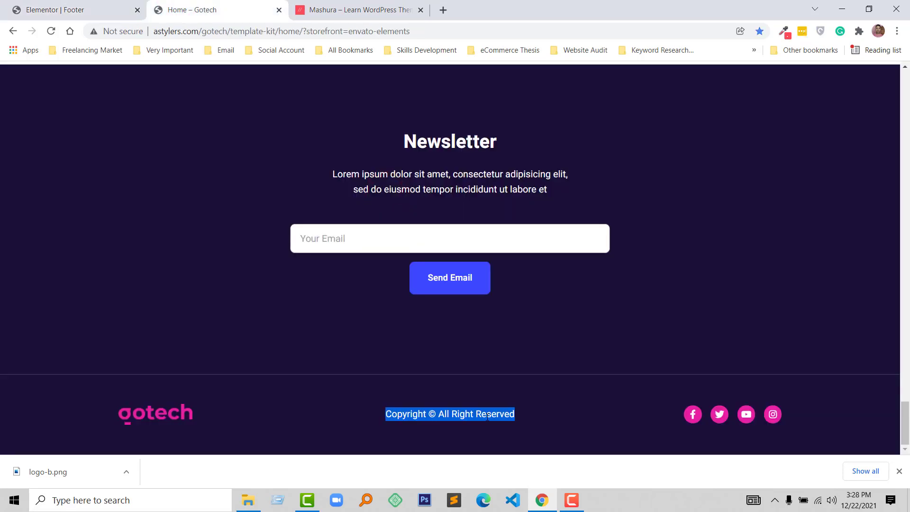
{"action": "right_click", "coordinate": [487, 415]}
Center the footer's copyright text and set its column's vertical alignment to Middle.
{"action": "left_click", "coordinate": [85, 107]}
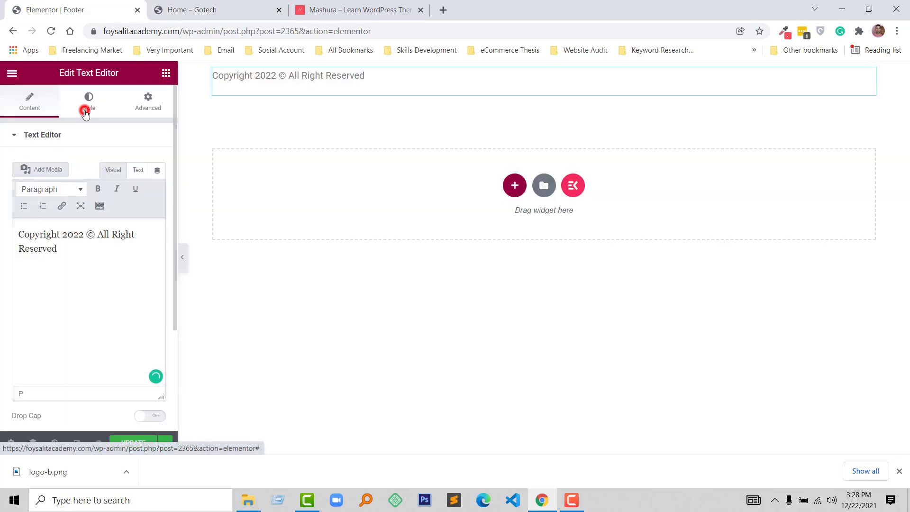
{"action": "left_click", "coordinate": [126, 164]}
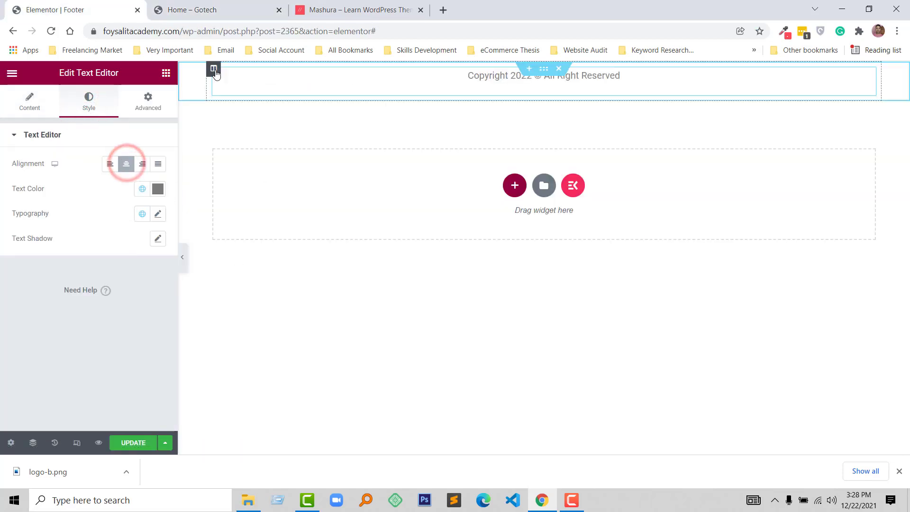
{"action": "left_click", "coordinate": [214, 69]}
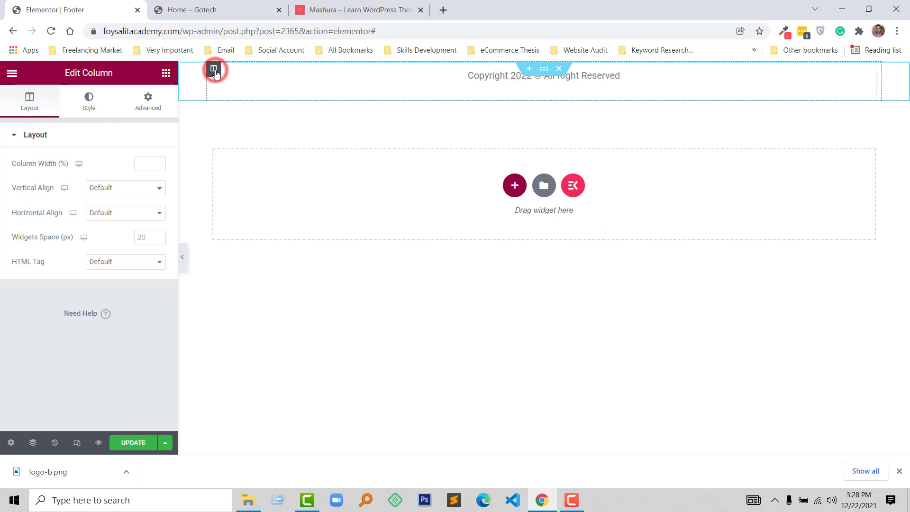
{"action": "left_click", "coordinate": [125, 188]}
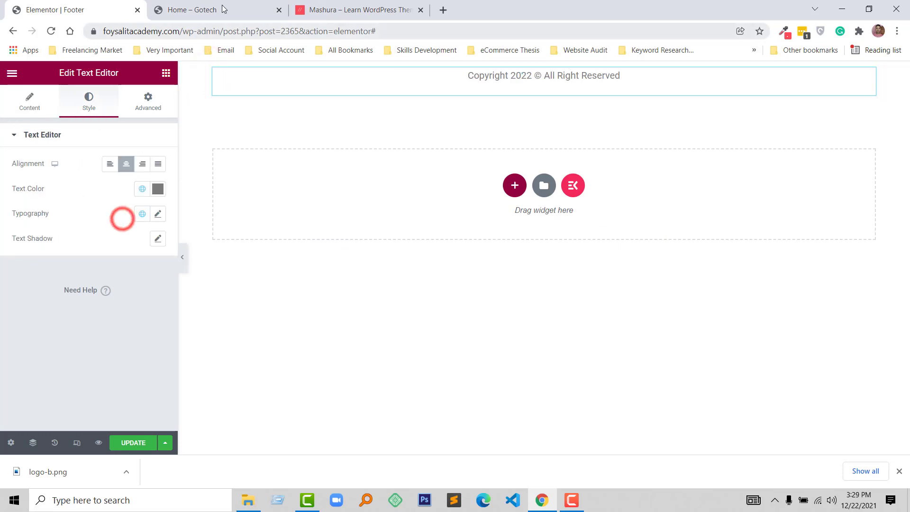
Sample the Mashura footer's dark blue and apply #254154 as the footer section's background color.
{"action": "left_click", "coordinate": [220, 9]}
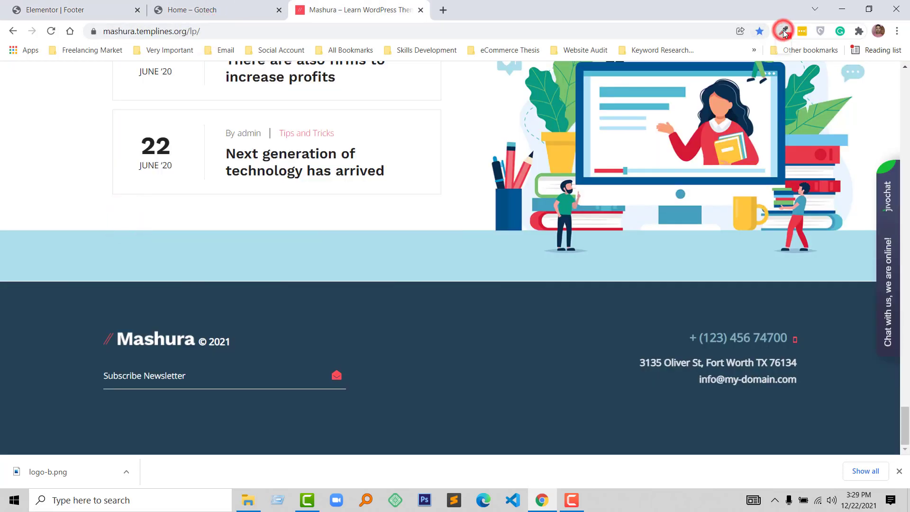
{"action": "left_click", "coordinate": [783, 31]}
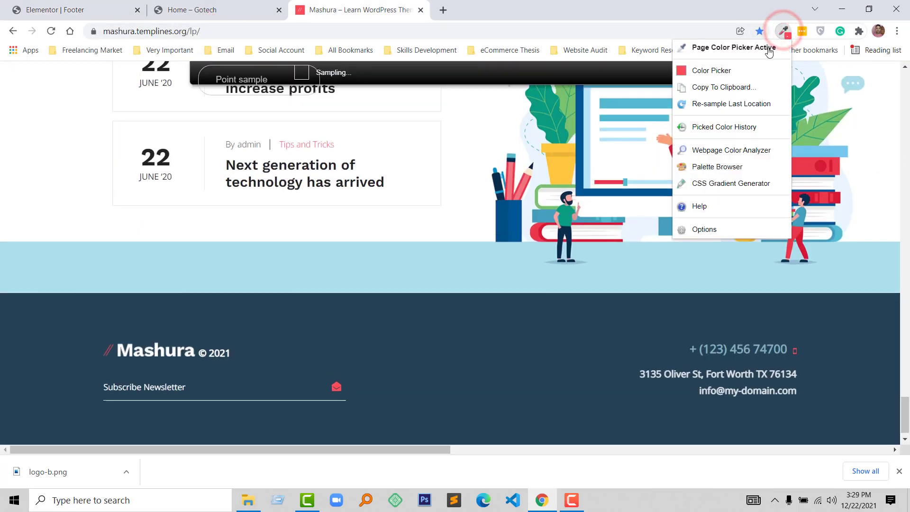
{"action": "left_click", "coordinate": [739, 102]}
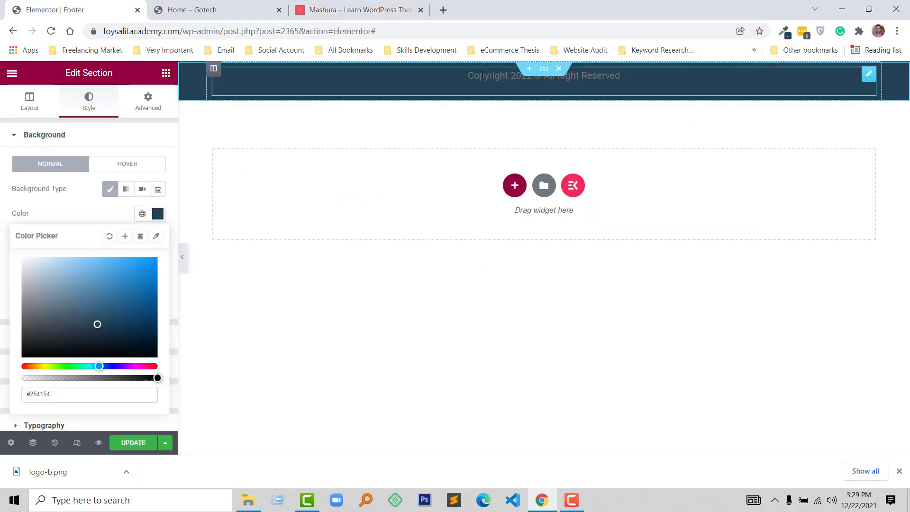
Color the copyright text white in the Text Editor widget and return to the widget list.
{"action": "left_click", "coordinate": [481, 75]}
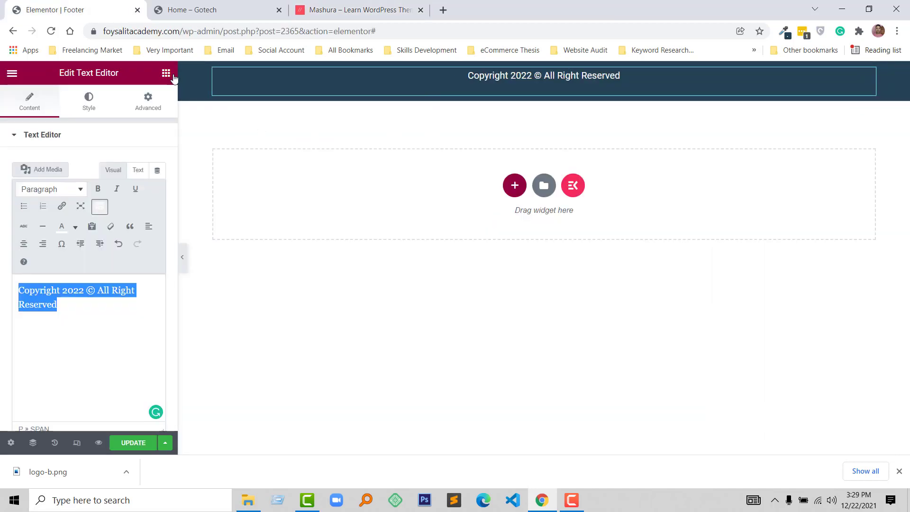
{"action": "left_click", "coordinate": [167, 74]}
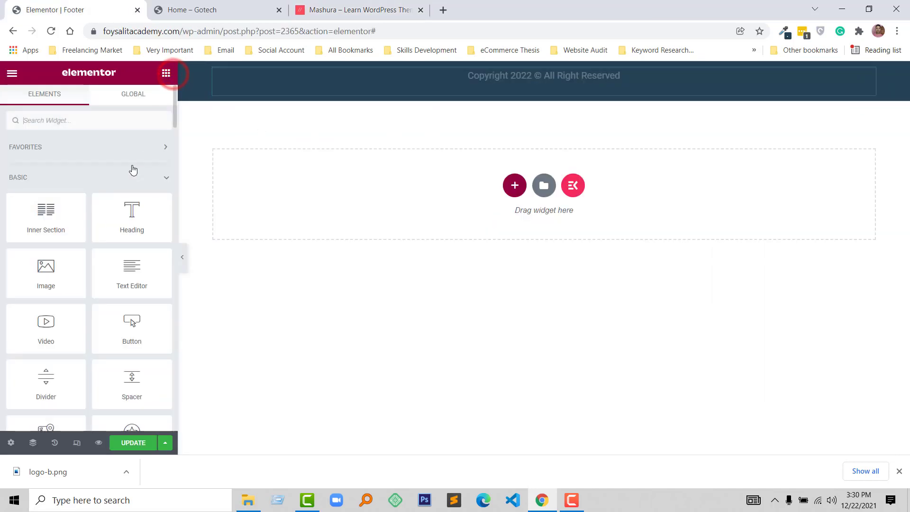
Add a Heading widget showing the contact phone number after "Call:" and a Social Icons widget beneath it, both above the footer's copyright text.
{"action": "left_click_drag", "start_coordinate": [134, 223], "coordinate": [450, 104]}
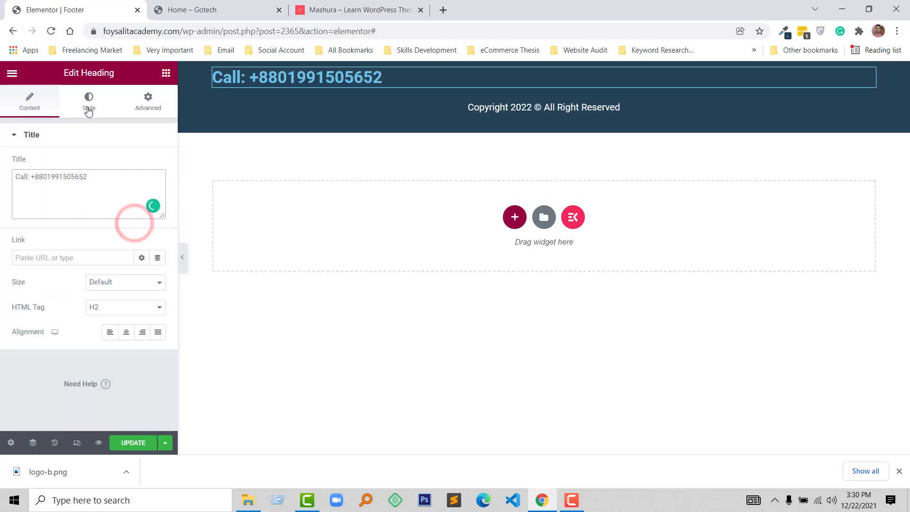
{"action": "left_click", "coordinate": [89, 100]}
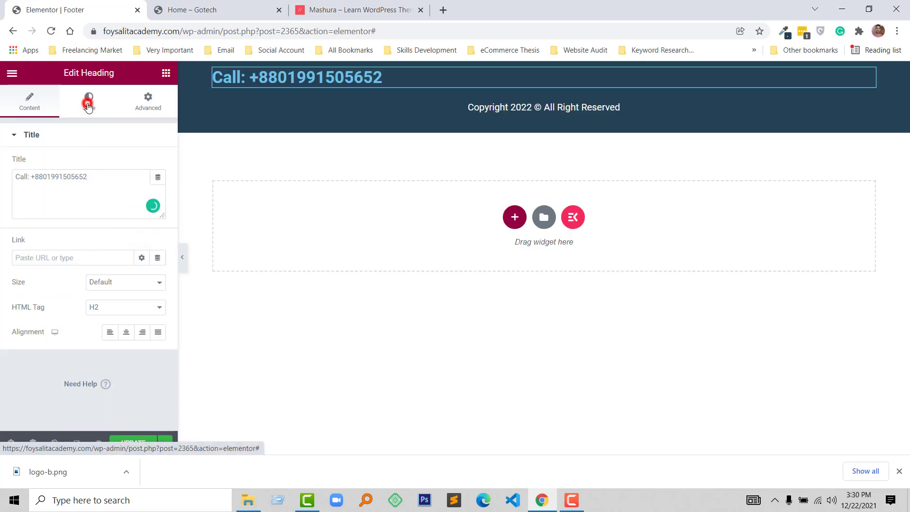
{"action": "left_click", "coordinate": [165, 75]}
{"action": "type", "text": "social"}
{"action": "left_click_drag", "start_coordinate": [132, 164], "coordinate": [561, 82]}
{"action": "left_click_drag", "start_coordinate": [561, 83], "coordinate": [561, 83]}
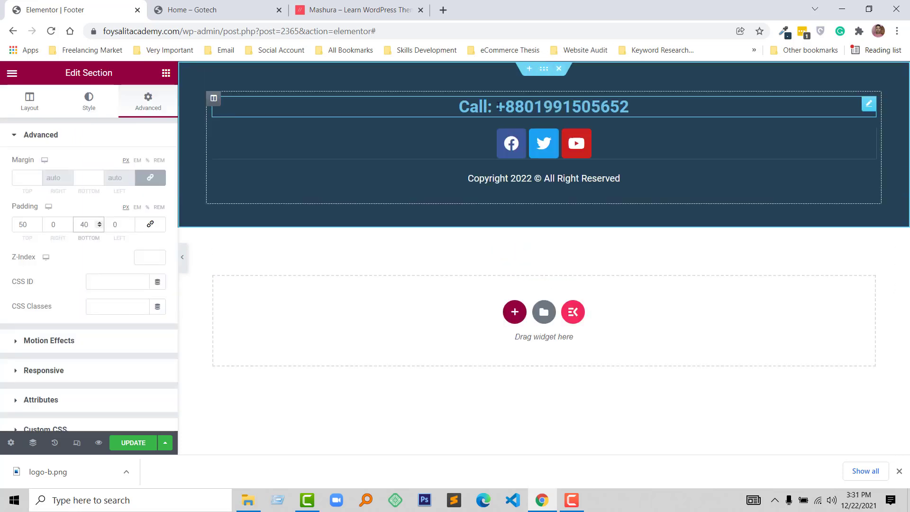
Insert a Divider between the footer's social icons and copyright text, center it, and set its width to 50%.
{"action": "left_click", "coordinate": [165, 74]}
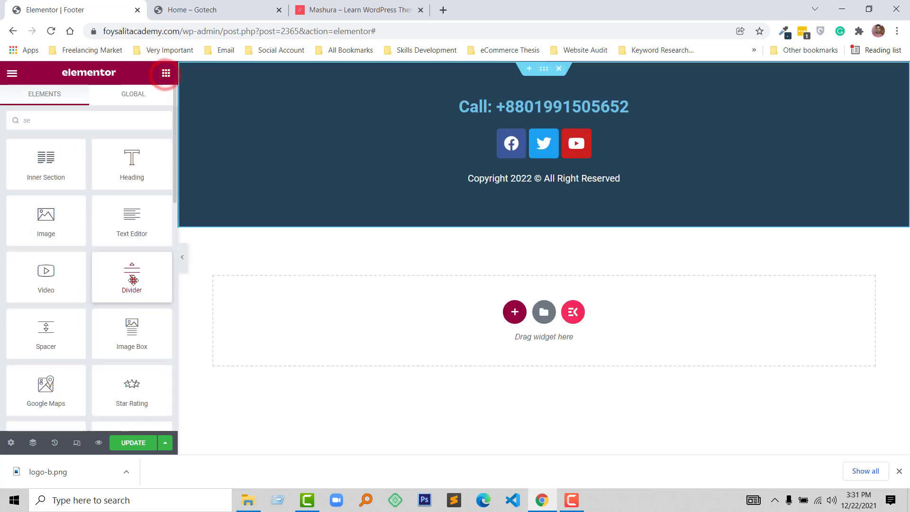
{"action": "left_click_drag", "start_coordinate": [131, 274], "coordinate": [535, 160]}
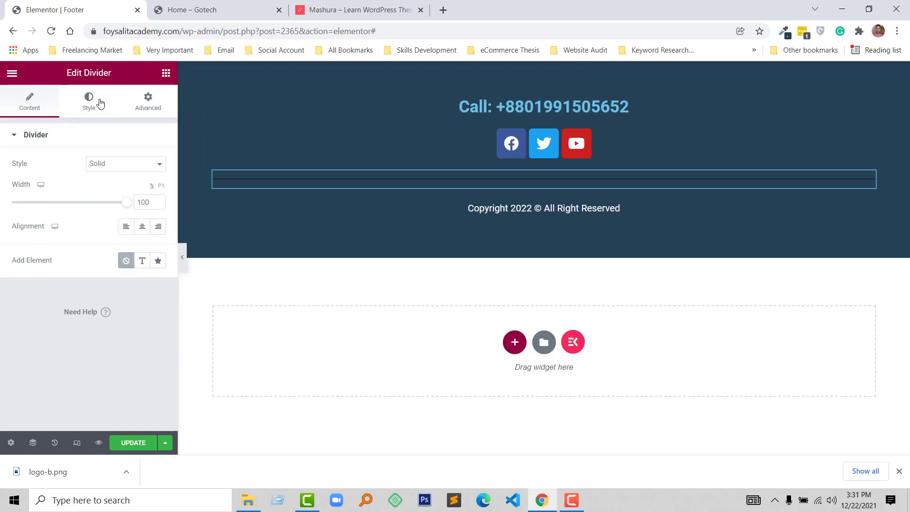
{"action": "left_click", "coordinate": [97, 99]}
{"action": "left_click", "coordinate": [155, 167]}
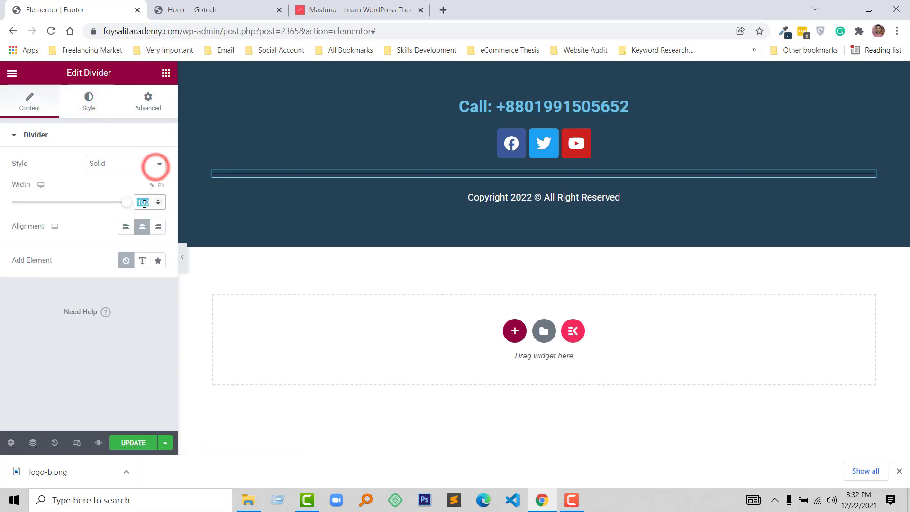
{"action": "type", "text": "50"}
{"action": "left_click", "coordinate": [41, 349]}
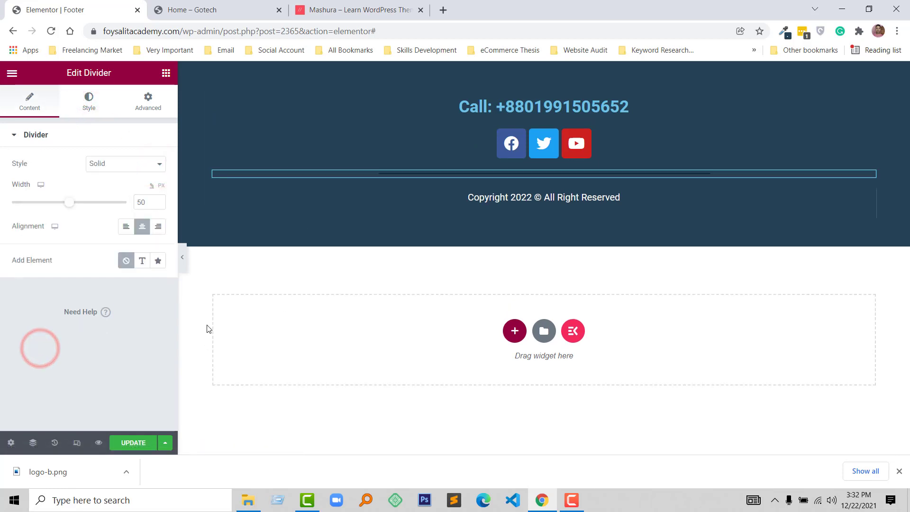